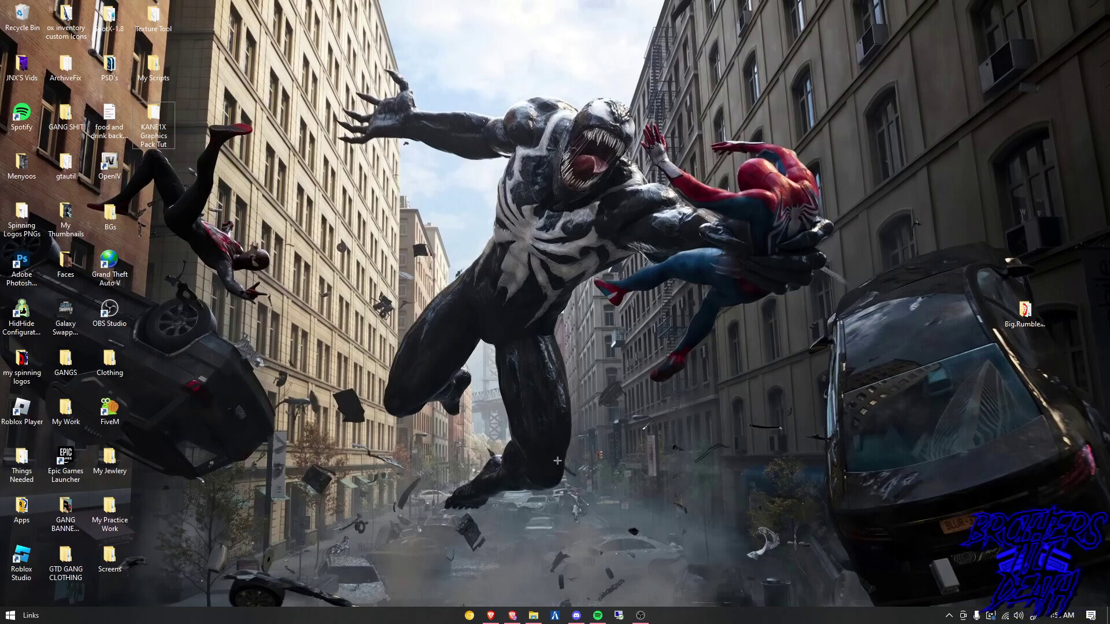
left_click(491, 613)
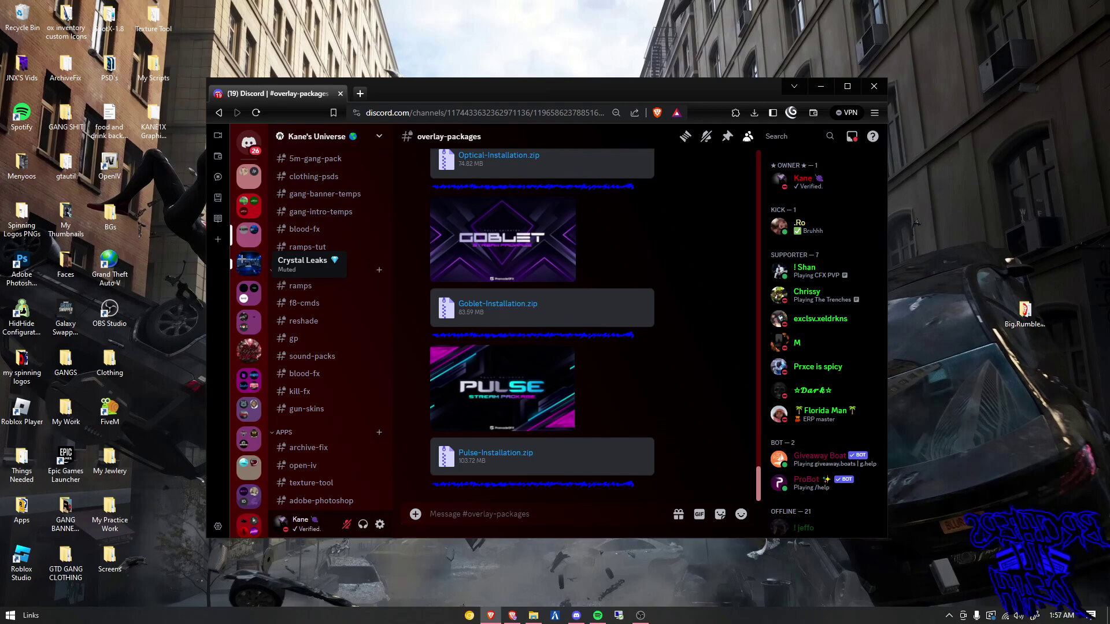
mouse_move(248, 321)
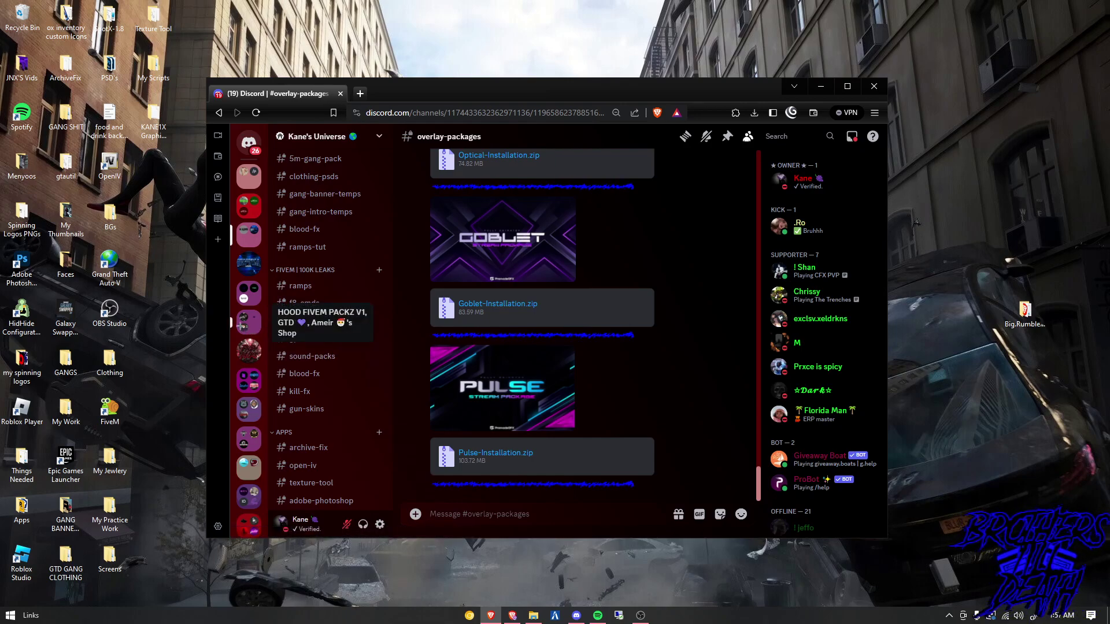
scroll(355, 384, "down", 3)
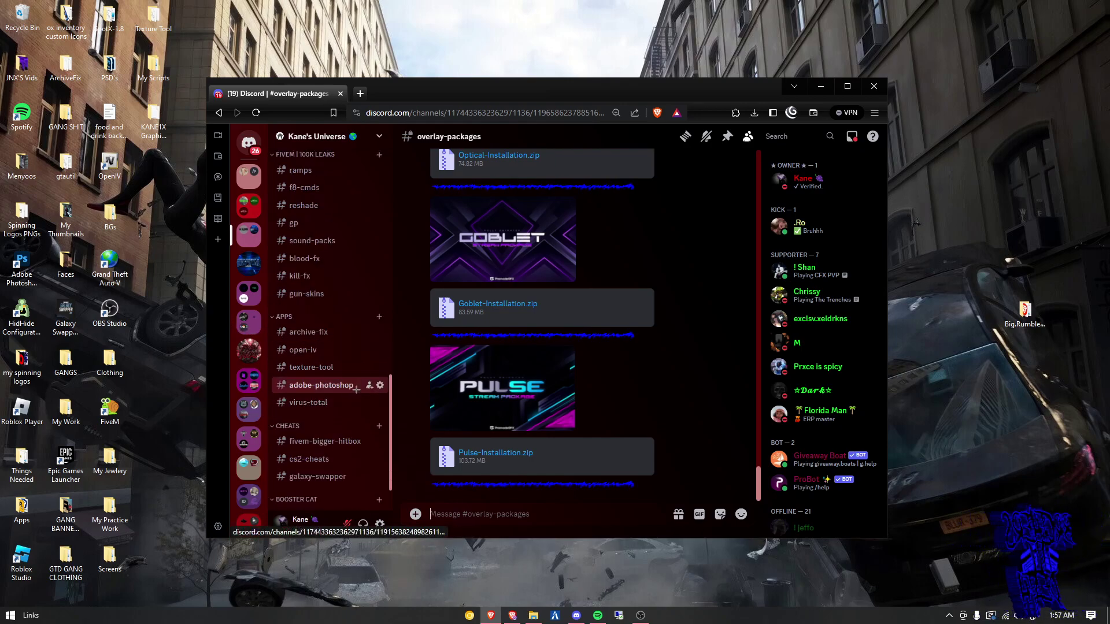
scroll(354, 384, "up", 5)
scroll(364, 382, "up", 5)
mouse_move(502, 388)
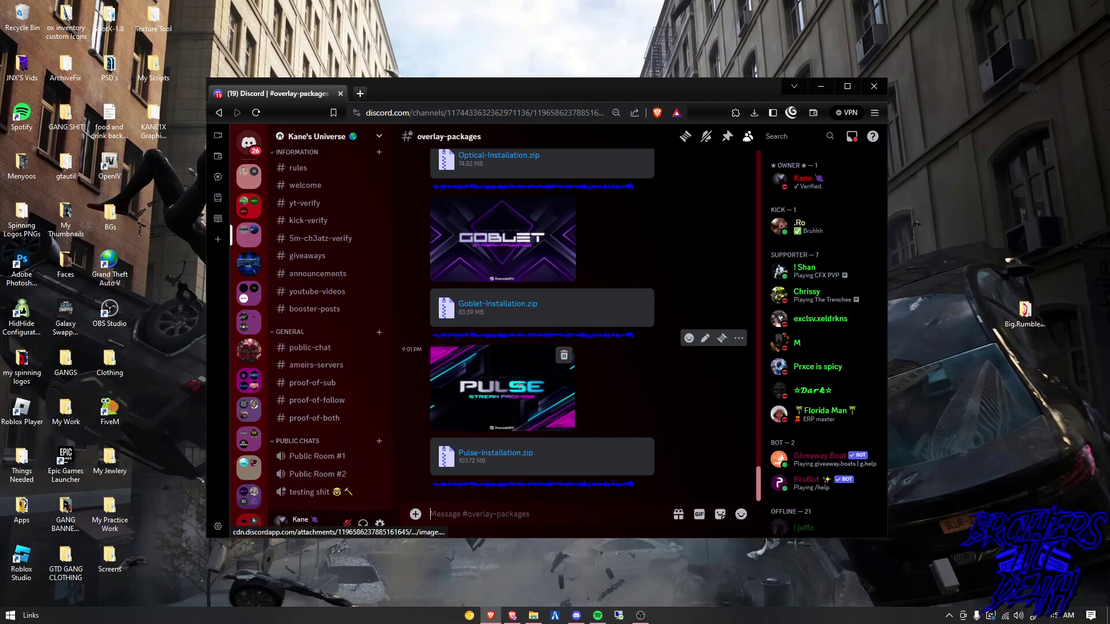
scroll(339, 407, "down", 5)
scroll(339, 408, "down", 3)
scroll(339, 407, "down", 2)
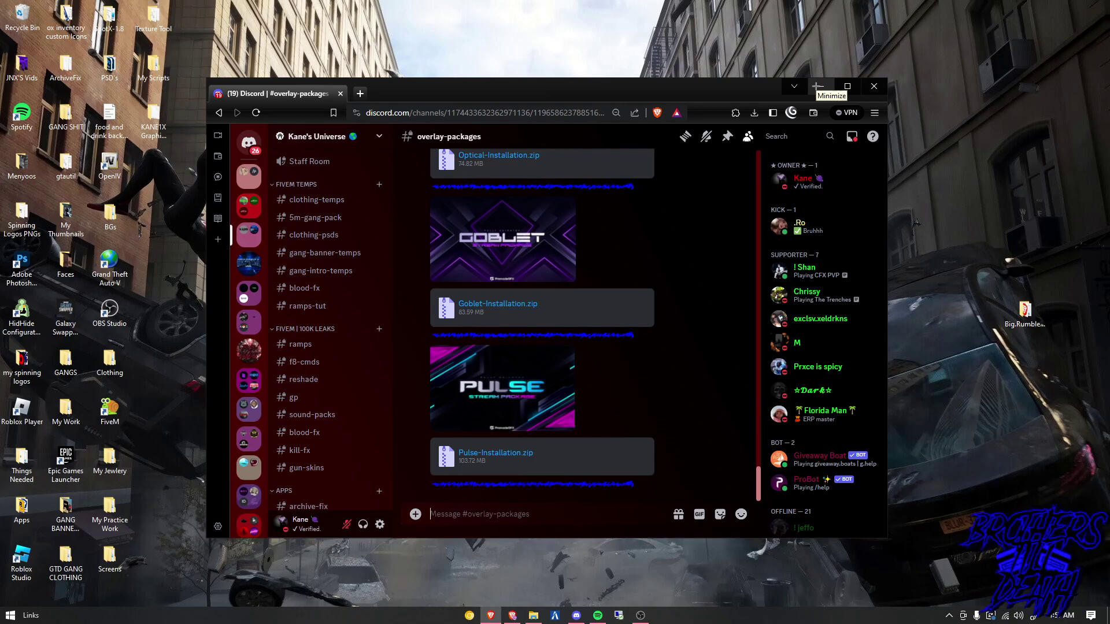
Step: Open the KANE1X Graphics Pack Tut folder, select starfield.png, and launch OpenIV
left_click(817, 86)
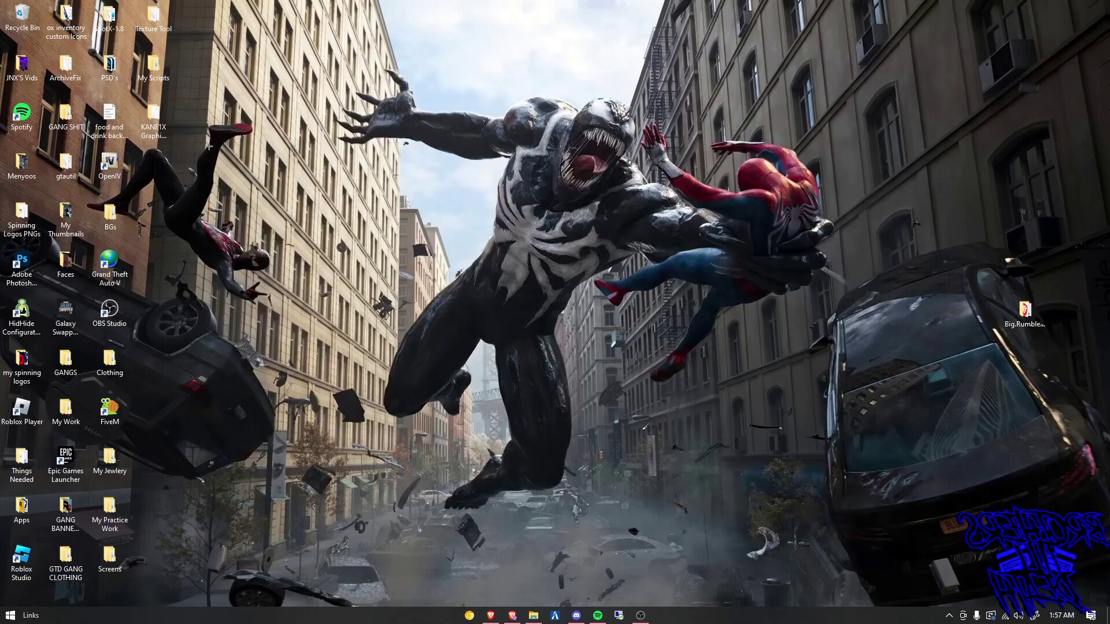
double_click(152, 120)
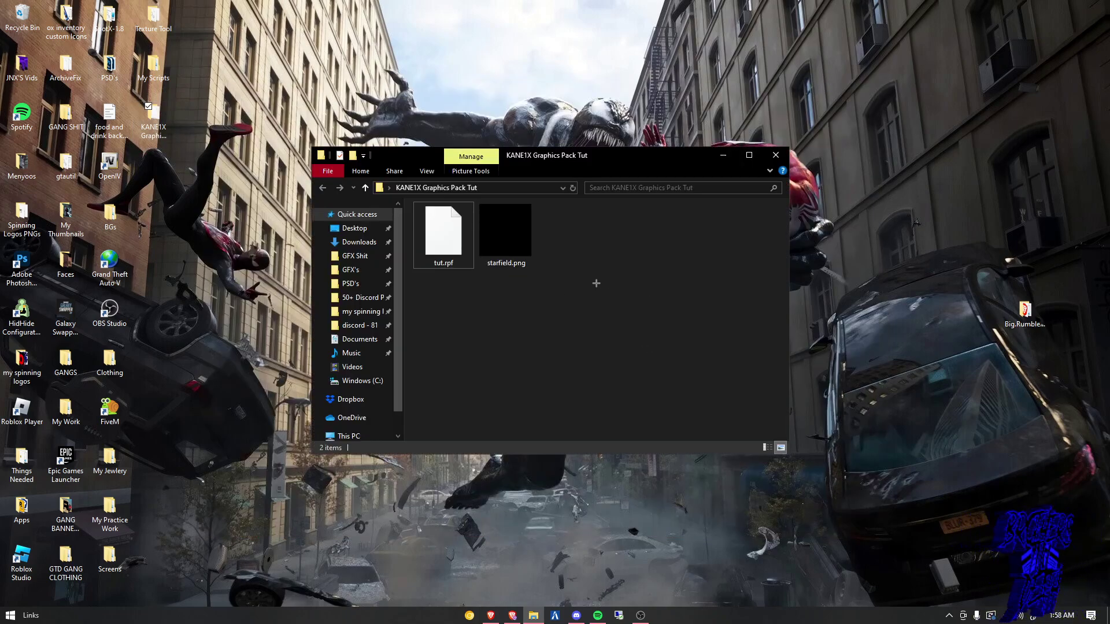
mouse_move(571, 236)
left_mouse_down()
mouse_move(503, 380)
mouse_move(564, 329)
left_mouse_up()
left_click(110, 163)
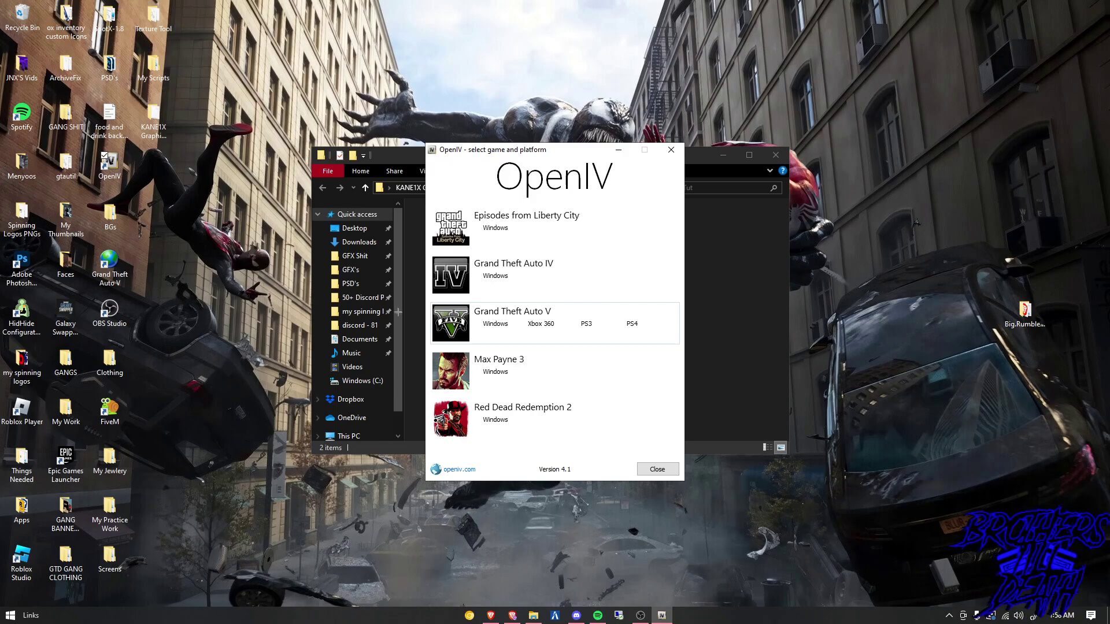
Step: Load Grand Theft Auto V for Windows, then minimize the tutorial folder window
left_click(494, 324)
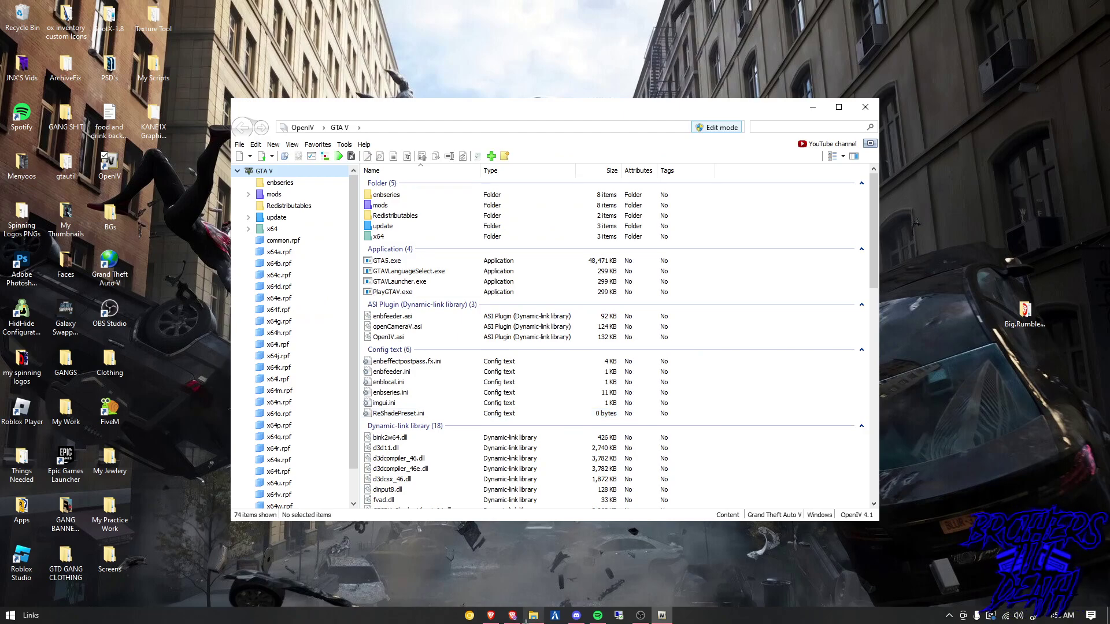
left_click(534, 616)
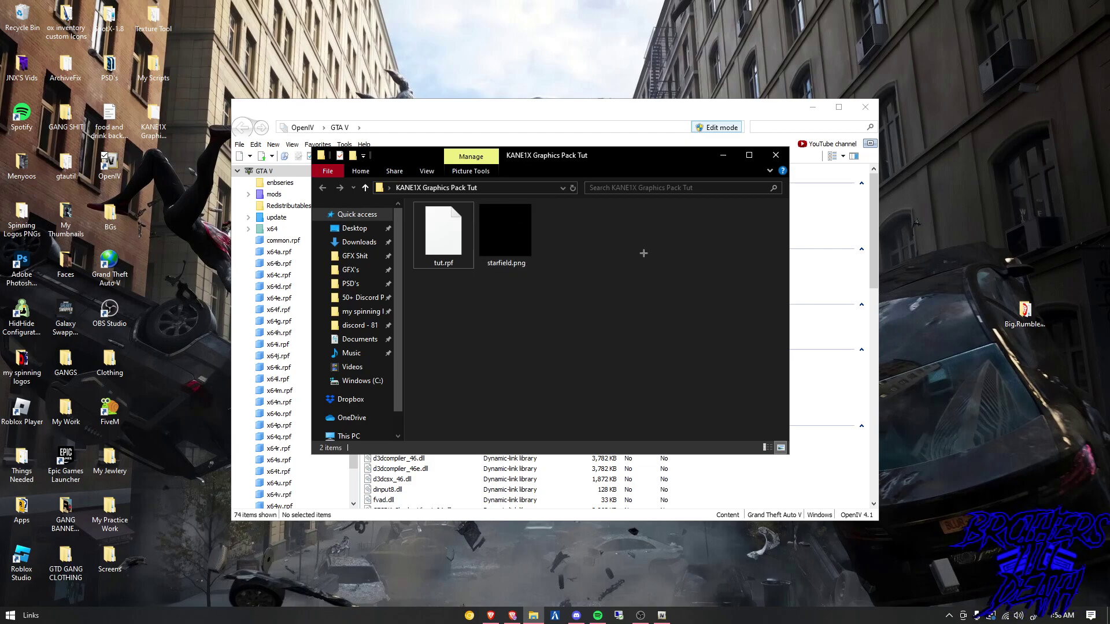
left_click(723, 156)
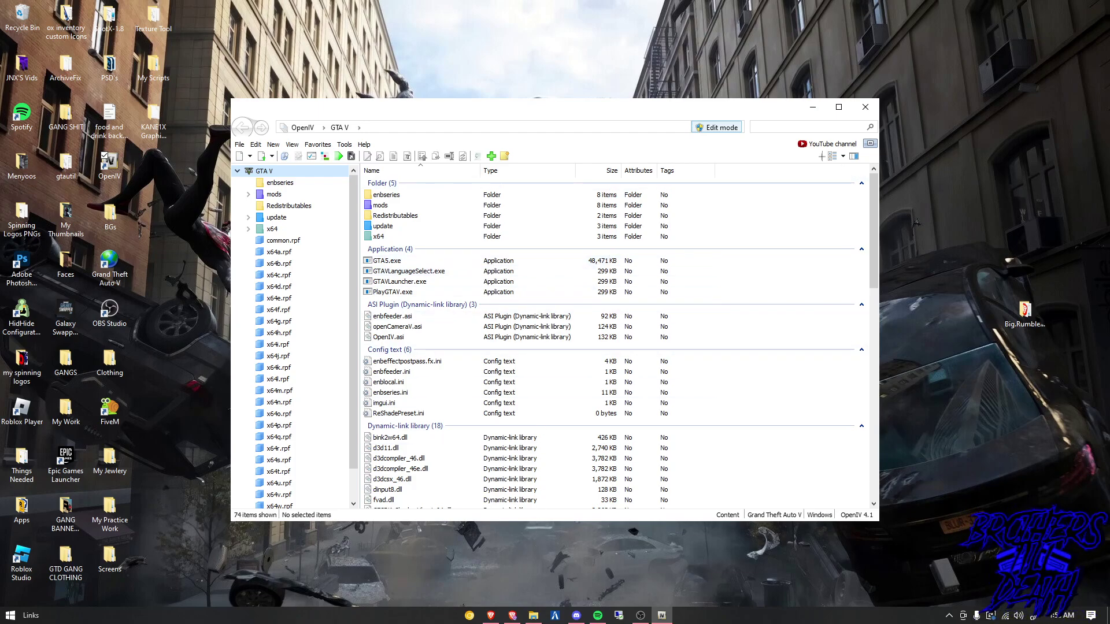
Step: Close OpenIV, refresh the desktop, and launch Adobe Photoshop
left_click(858, 108)
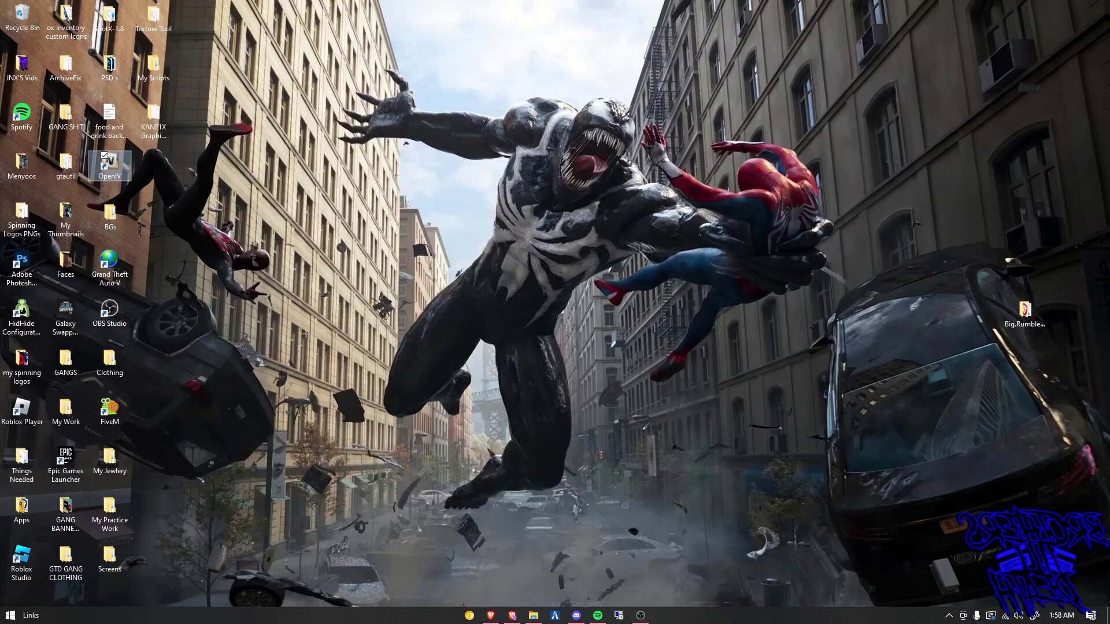
right_click(475, 265)
left_click(487, 299)
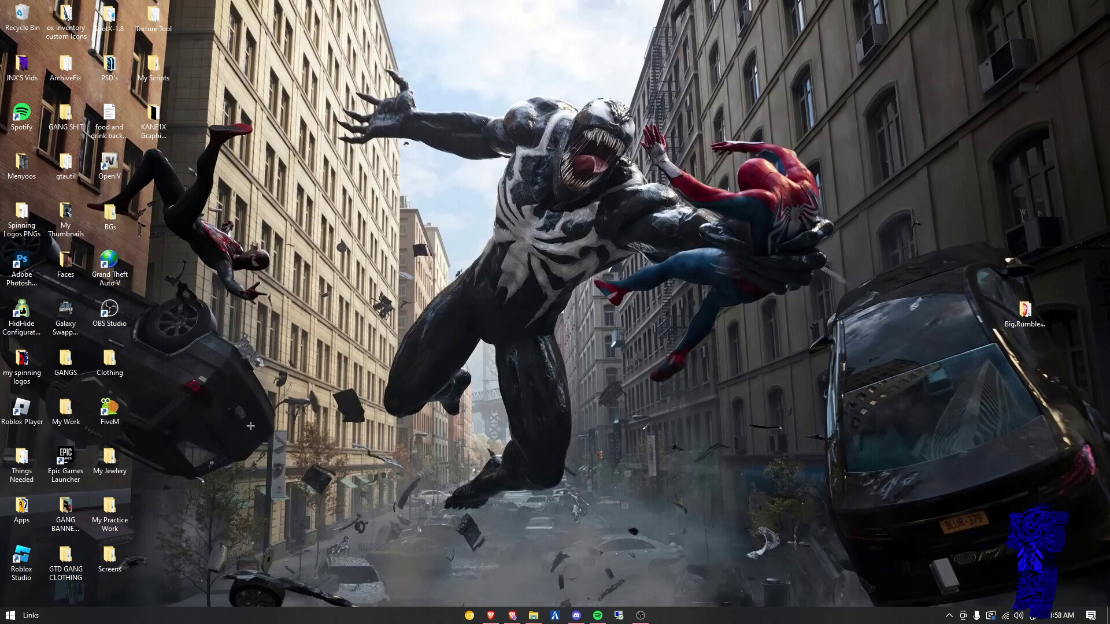
double_click(22, 264)
Step: Refresh the desktop again and drag starfield.png from the tutorial folder into Photoshop
right_click(258, 298)
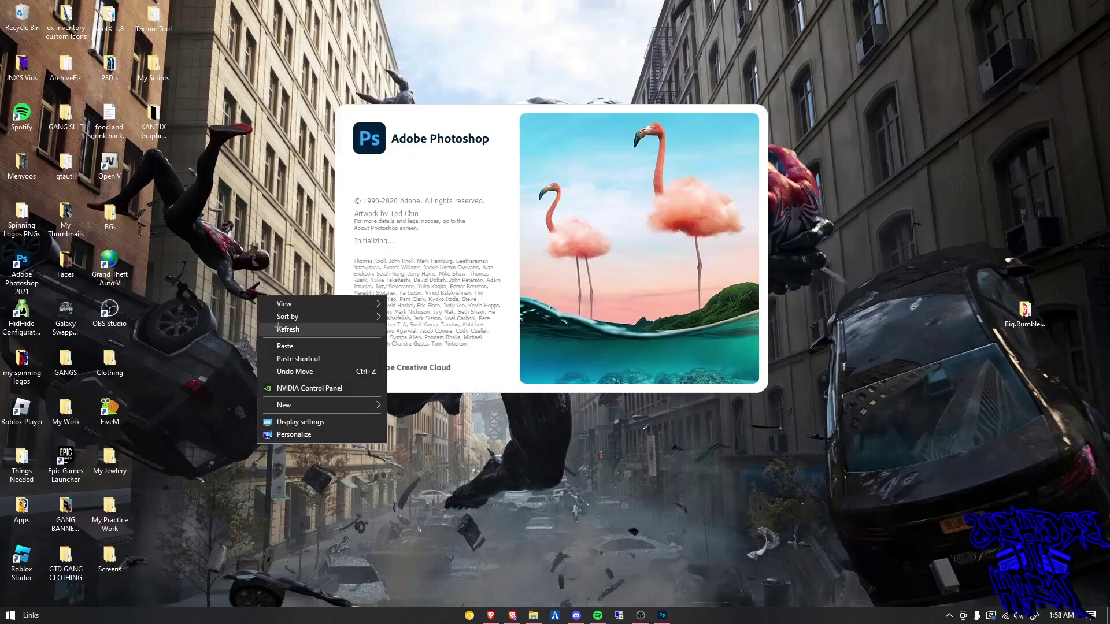
left_click(278, 329)
left_click(534, 616)
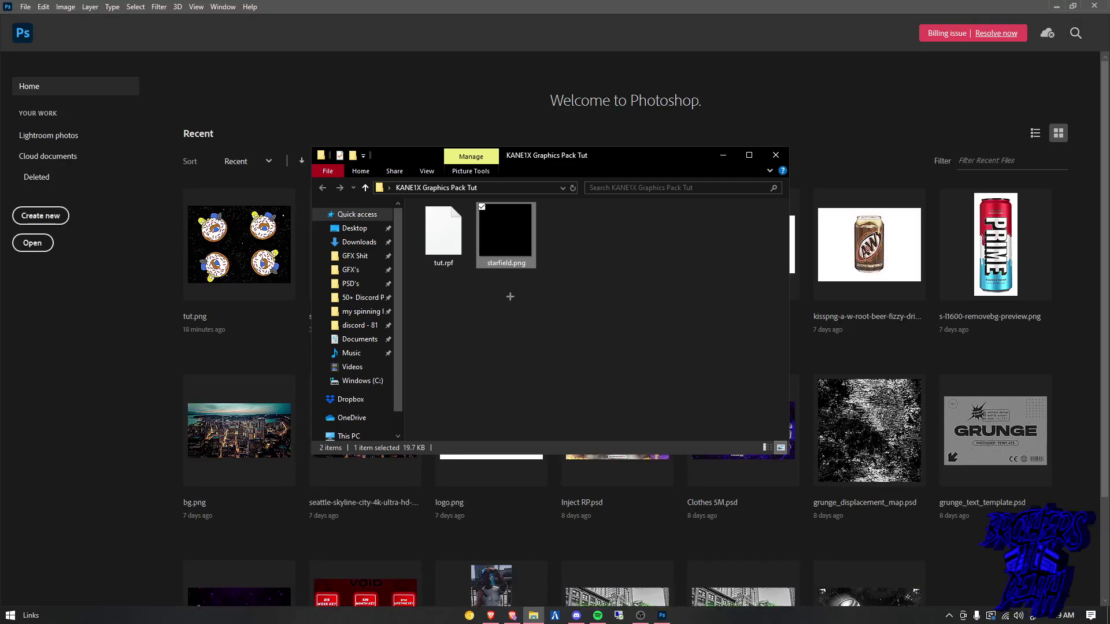
mouse_move(507, 247)
left_mouse_down()
mouse_move(269, 333)
mouse_move(442, 447)
left_mouse_up()
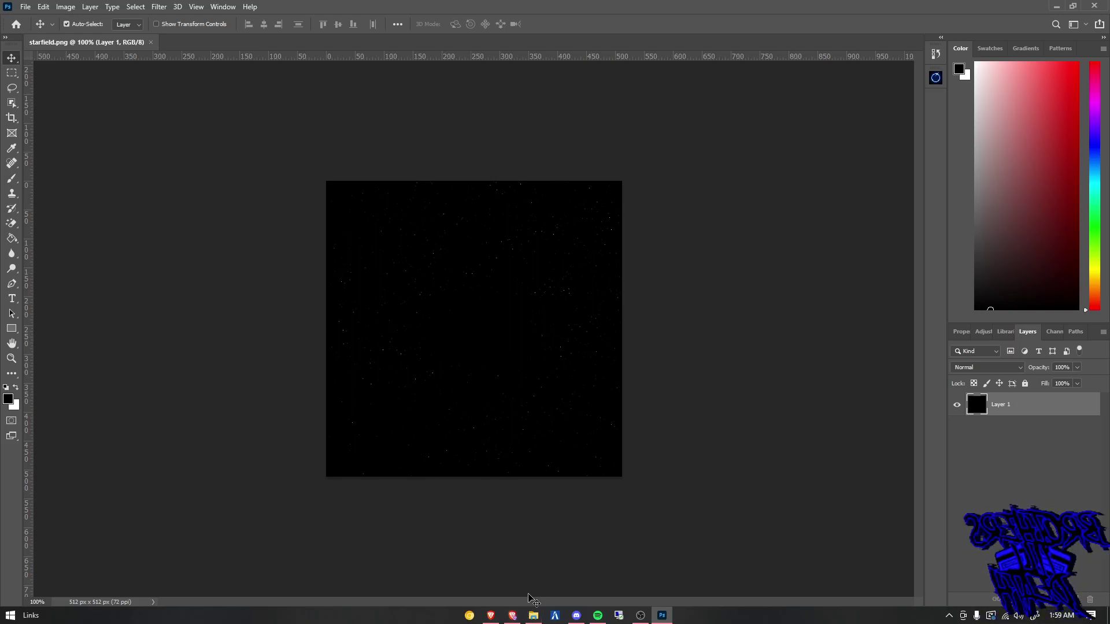
Step: Open a new Explorer window at Desktop > Spinning Logos PNGs
right_click(534, 616)
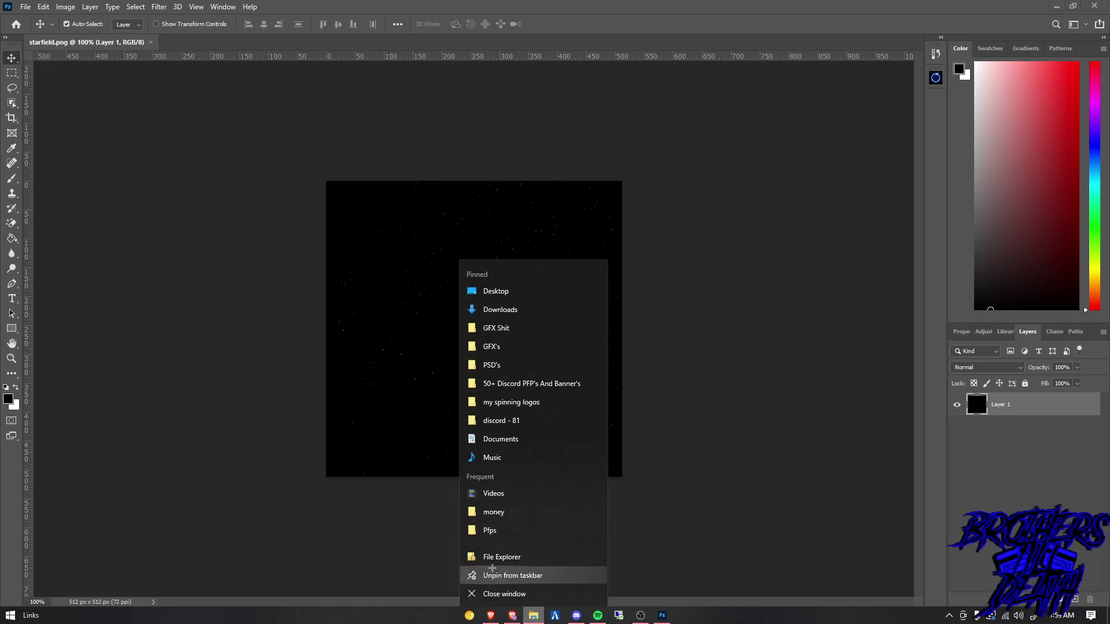
left_click(509, 556)
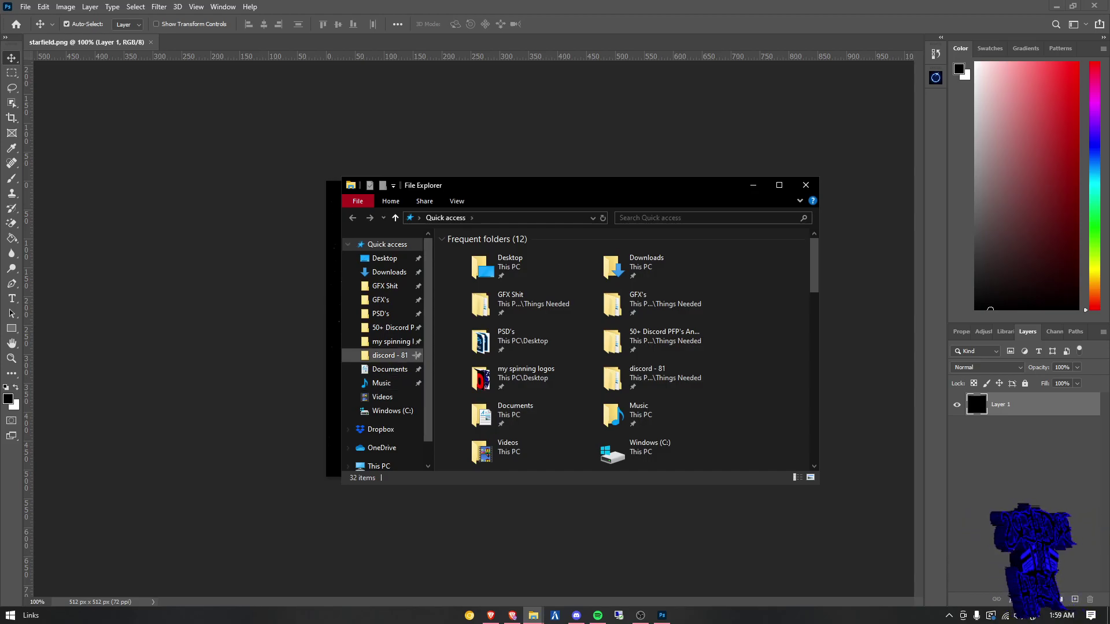
left_click(384, 259)
scroll(550, 328, "up", 5)
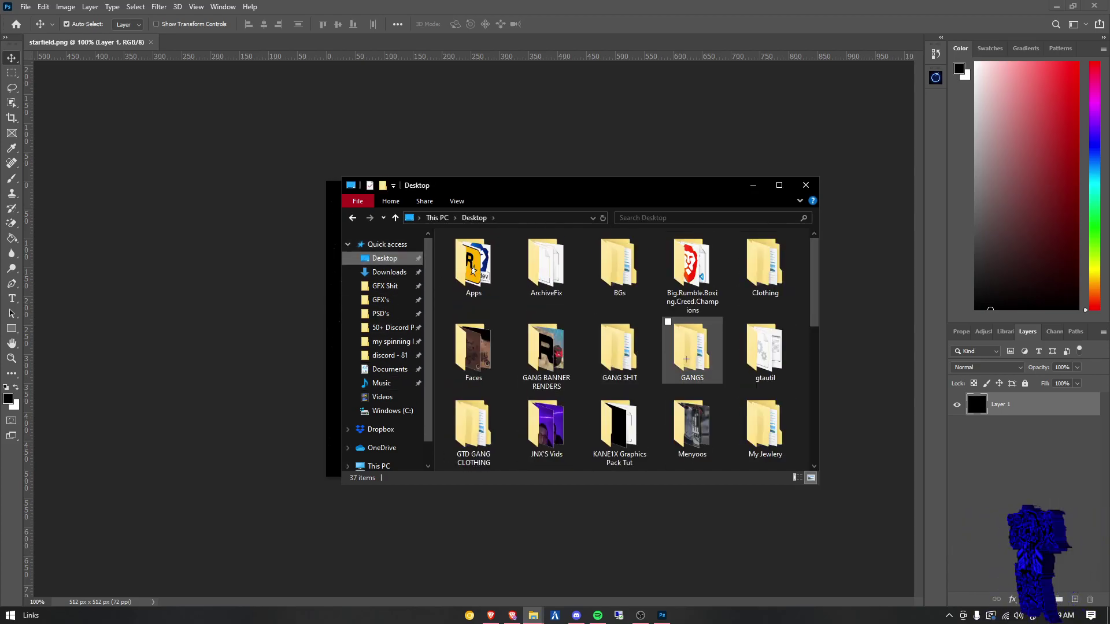
scroll(687, 358, "down", 2)
double_click(691, 425)
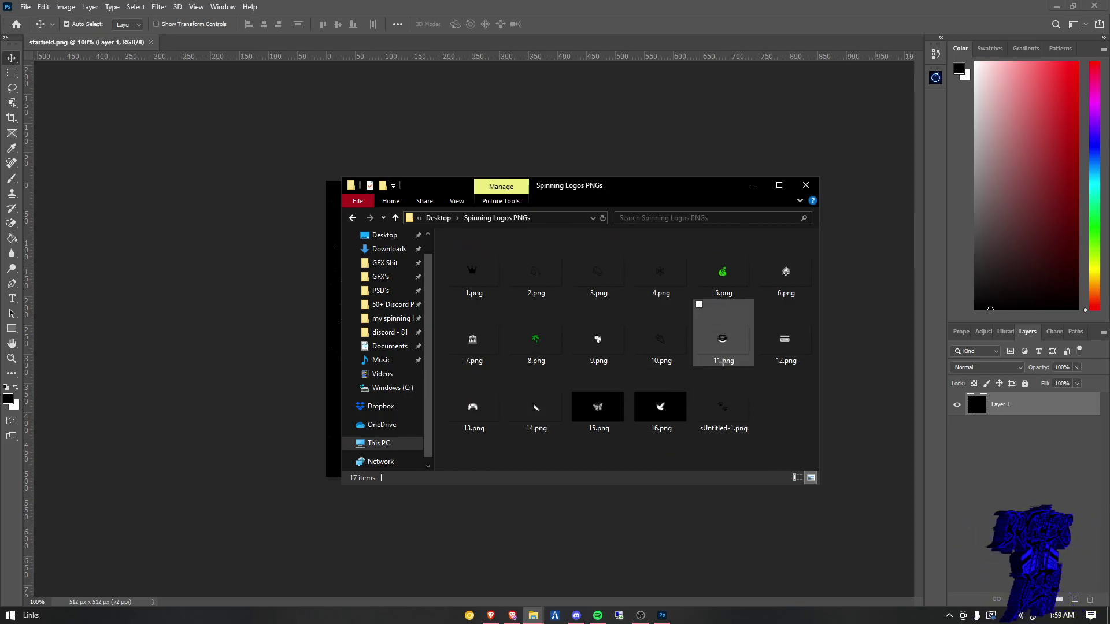
Step: Place 11.png on the starfield, enlarged and positioned top-left
left_click_drag(723, 343, 309, 370)
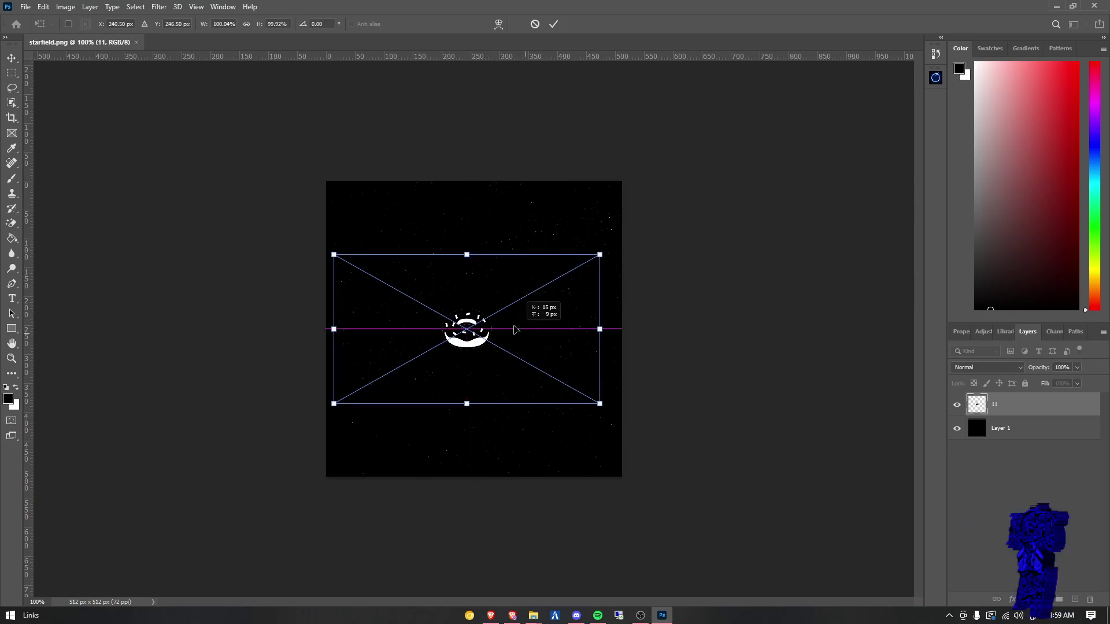
left_click_drag(498, 333, 467, 313)
key("Return")
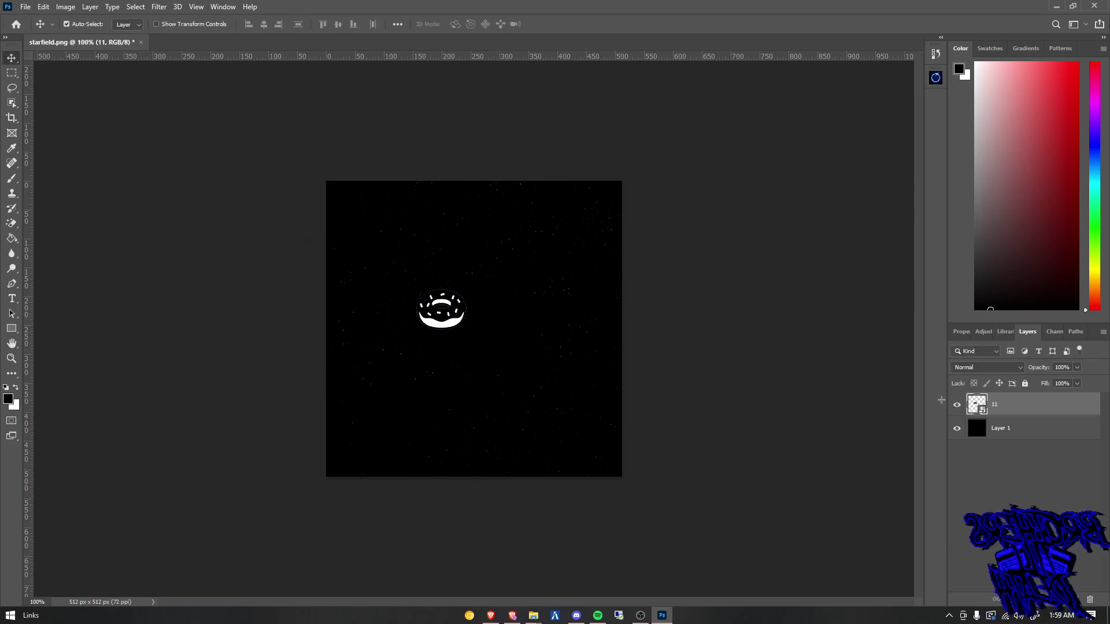
left_click_drag(448, 321, 392, 258)
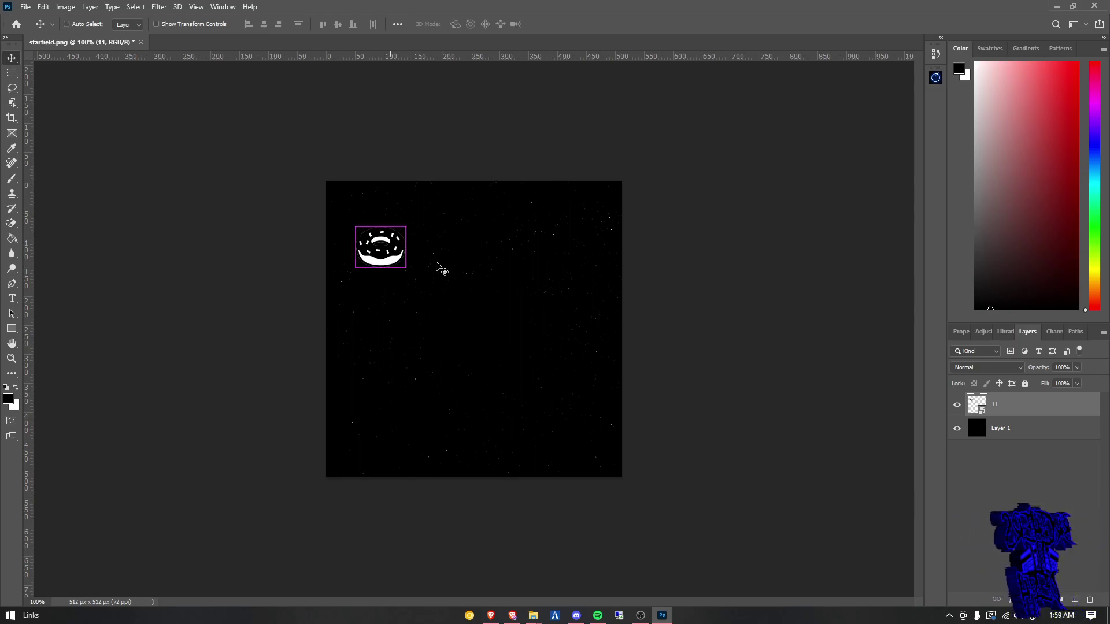
key("ctrl+t")
mouse_move(511, 322)
left_mouse_down()
mouse_move(652, 503)
mouse_move(671, 461)
left_mouse_up()
left_click_drag(534, 375, 461, 306)
left_click(555, 23)
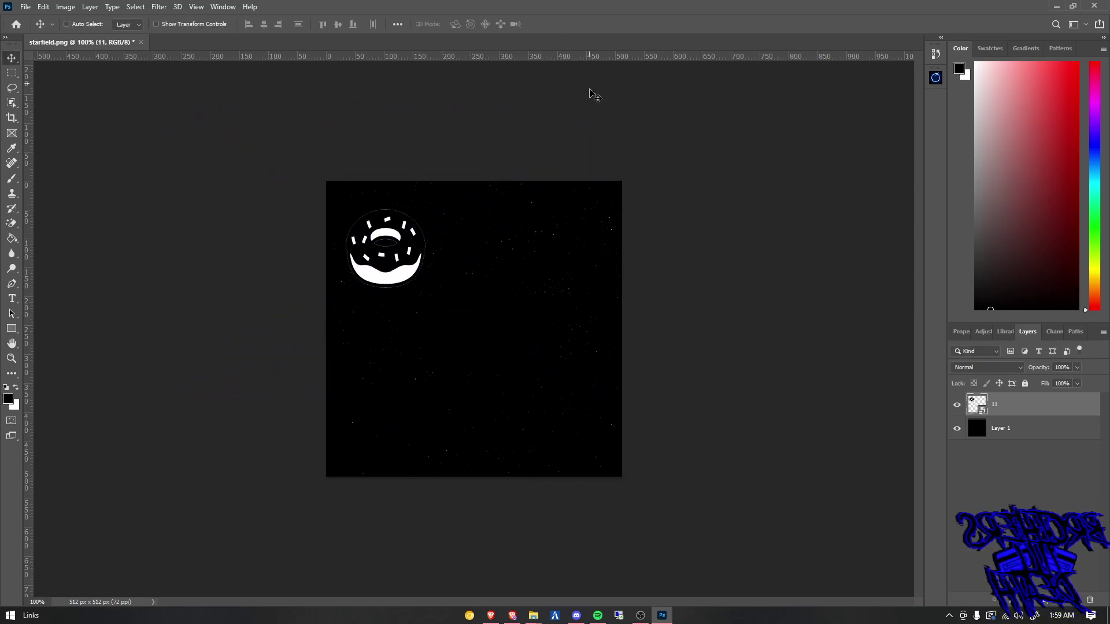
Step: Copy the donut and place the duplicate at the top right
key("ctrl+c")
key("ctrl+v")
key("ctrl+t")
left_click_drag(476, 327, 562, 249)
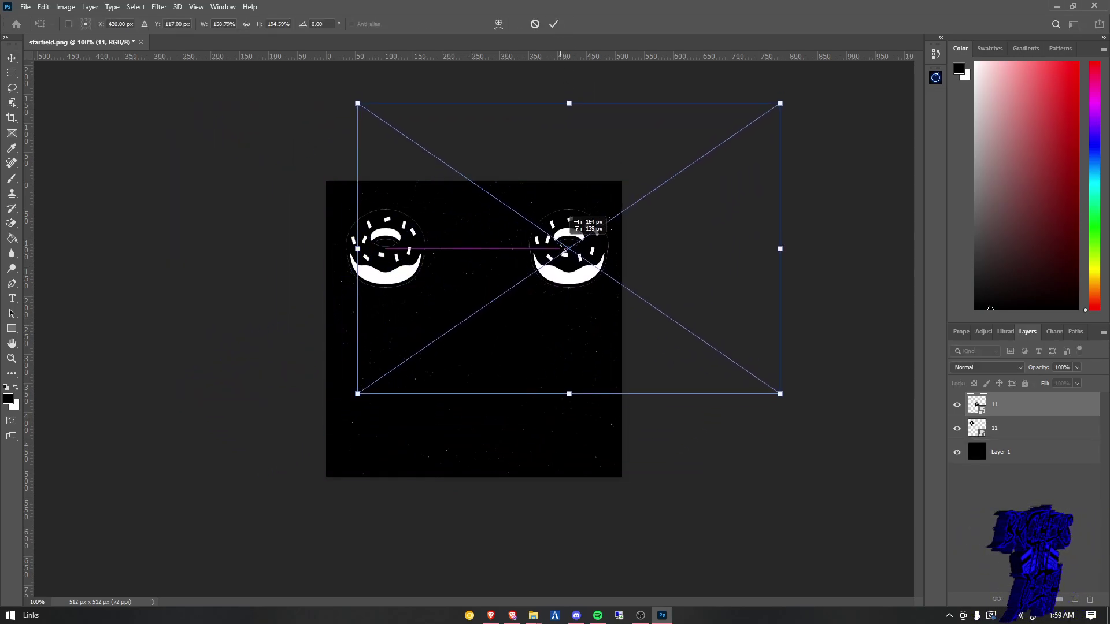
left_click(553, 24)
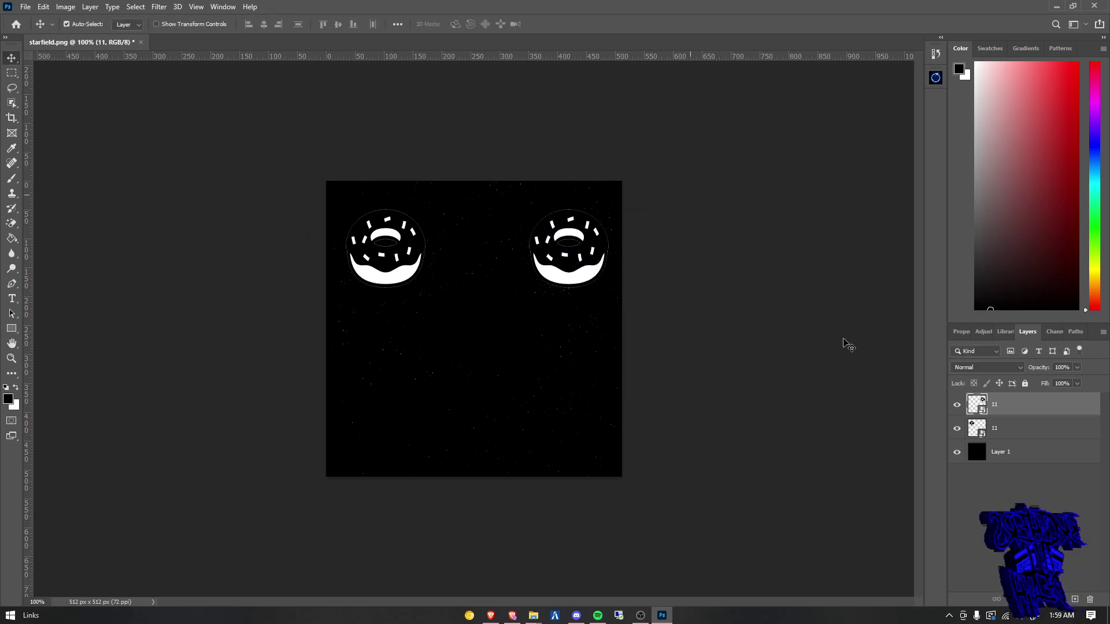
Step: Merge the two donut layers and paste a copy of the pair into the lower half
left_click(1023, 430, "shift")
right_click(1021, 429)
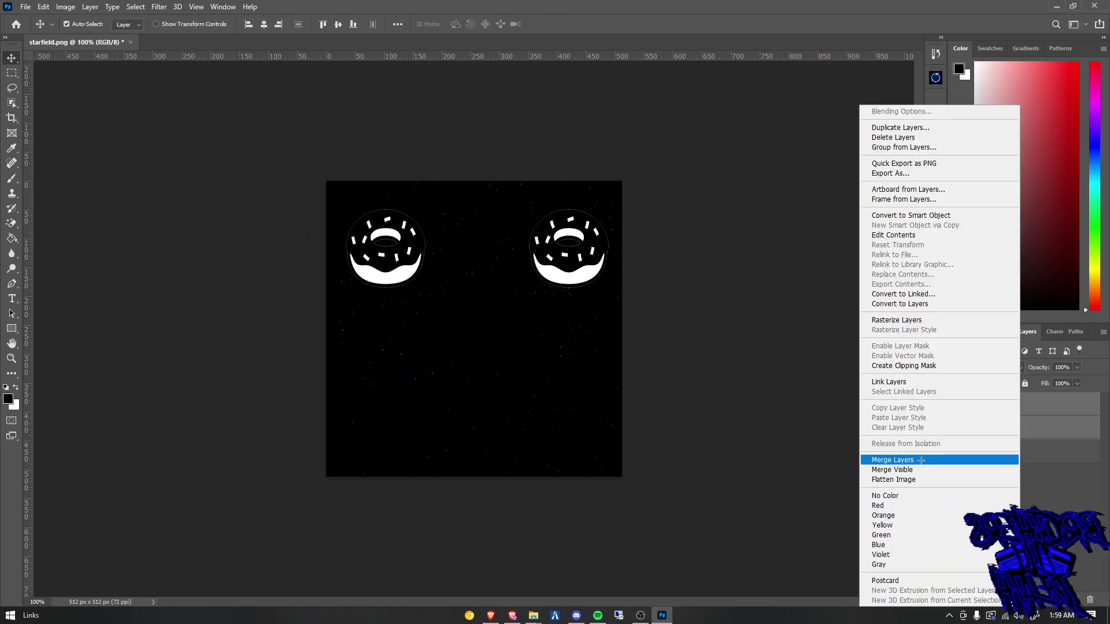
left_click(893, 460)
key("ctrl+c")
key("ctrl+v")
key("ctrl+t")
left_click_drag(538, 308, 524, 414)
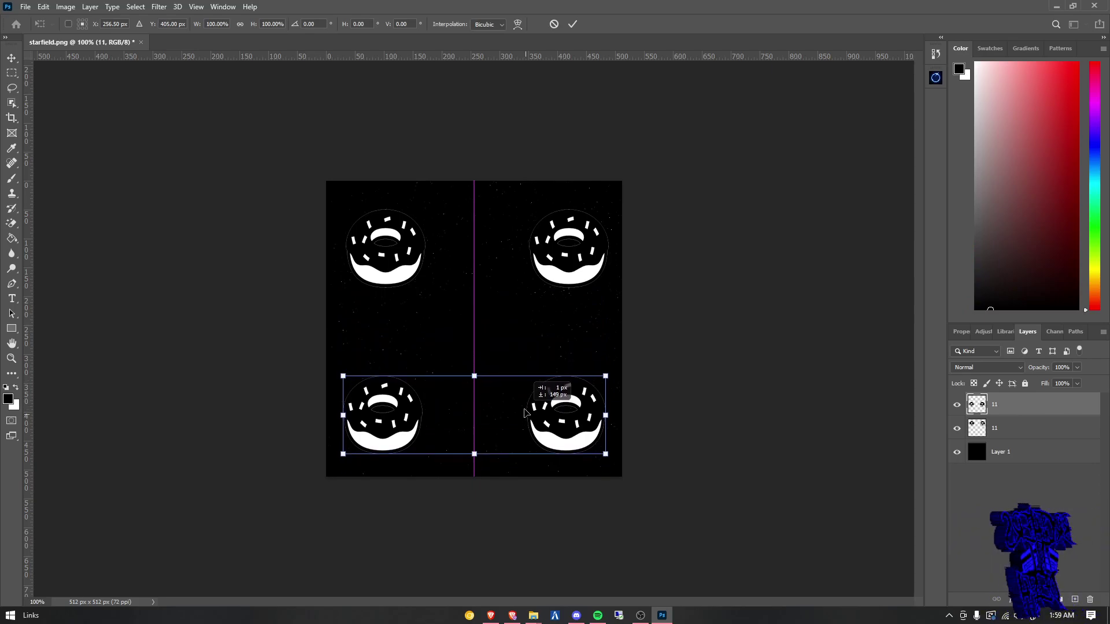
left_click_drag(524, 414, 524, 402)
Step: Commit the lower donut pair and type KANE at the image centre
left_click(573, 24)
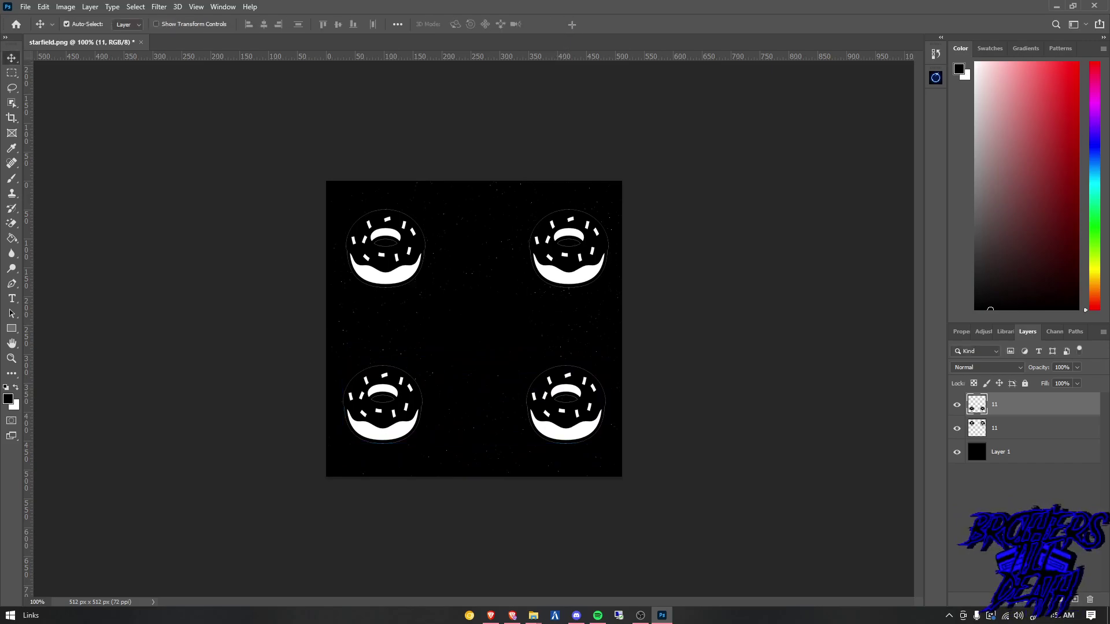
key("t")
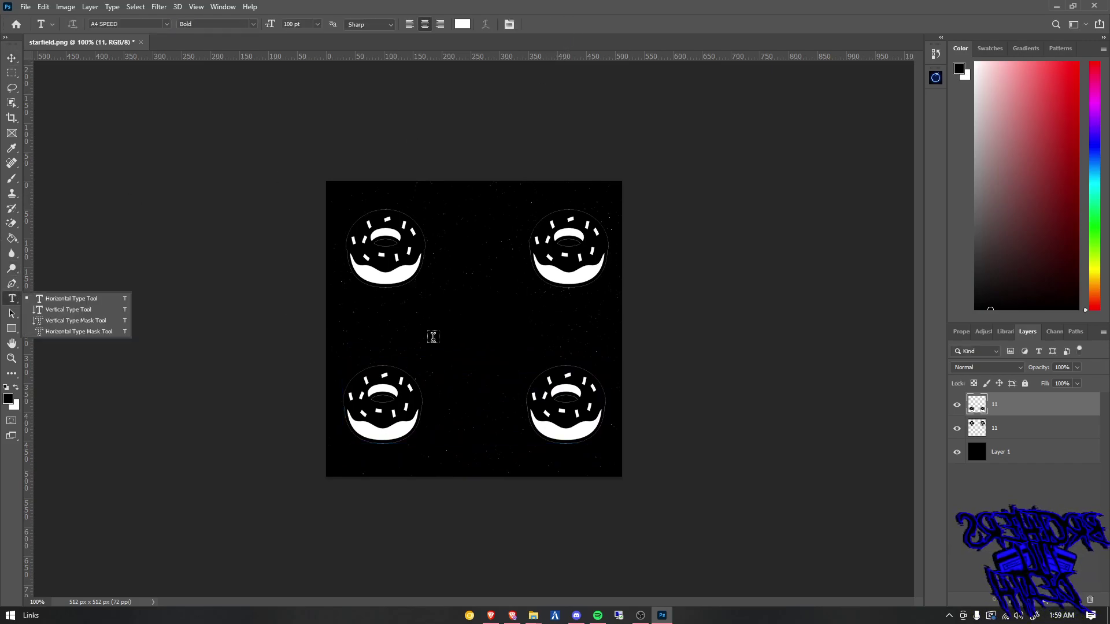
left_click(434, 336)
key("BackSpace")
type("KNAE")
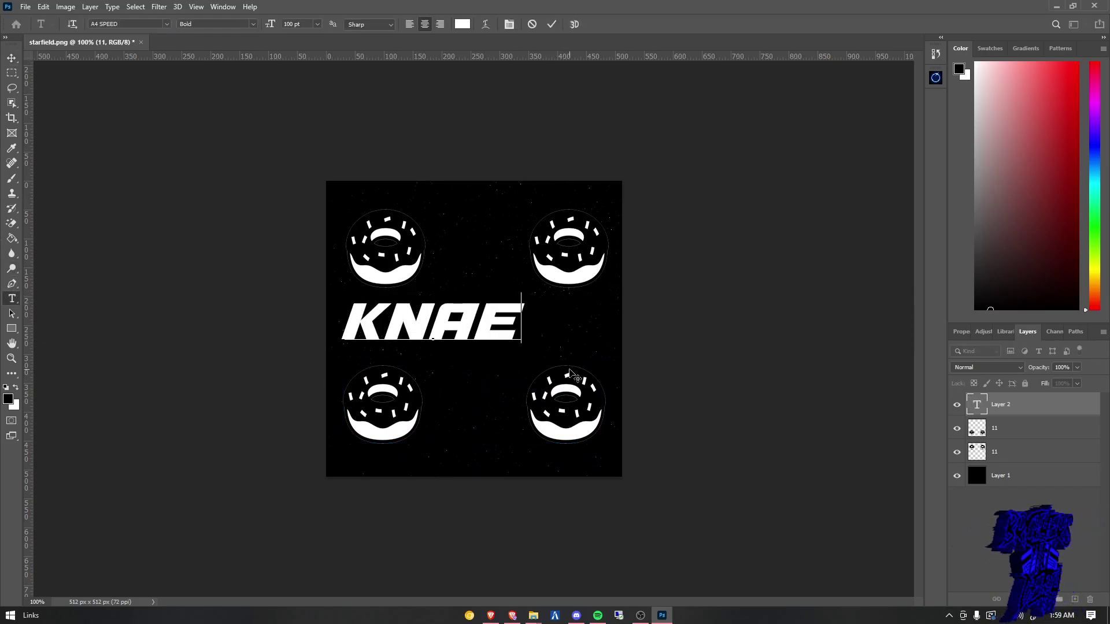
key("BackSpace")
key("BackSpace")
key("BackSpace")
type("ANE")
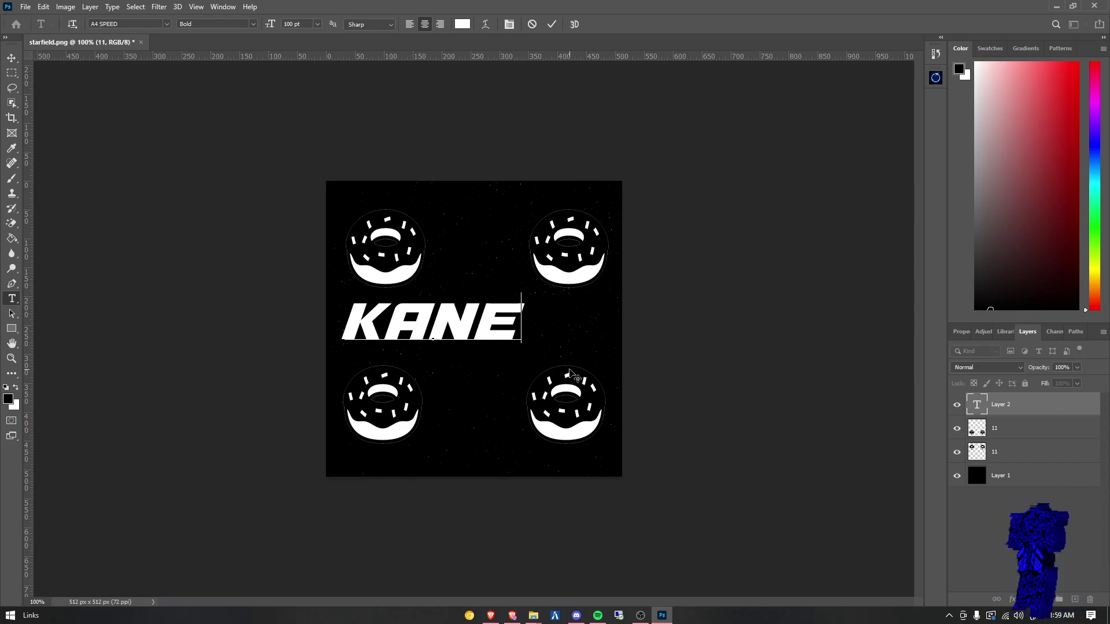
key("ctrl+Return")
Step: Change the KANE text font to the brush-script Have Heart
double_click(433, 321)
left_click(166, 24)
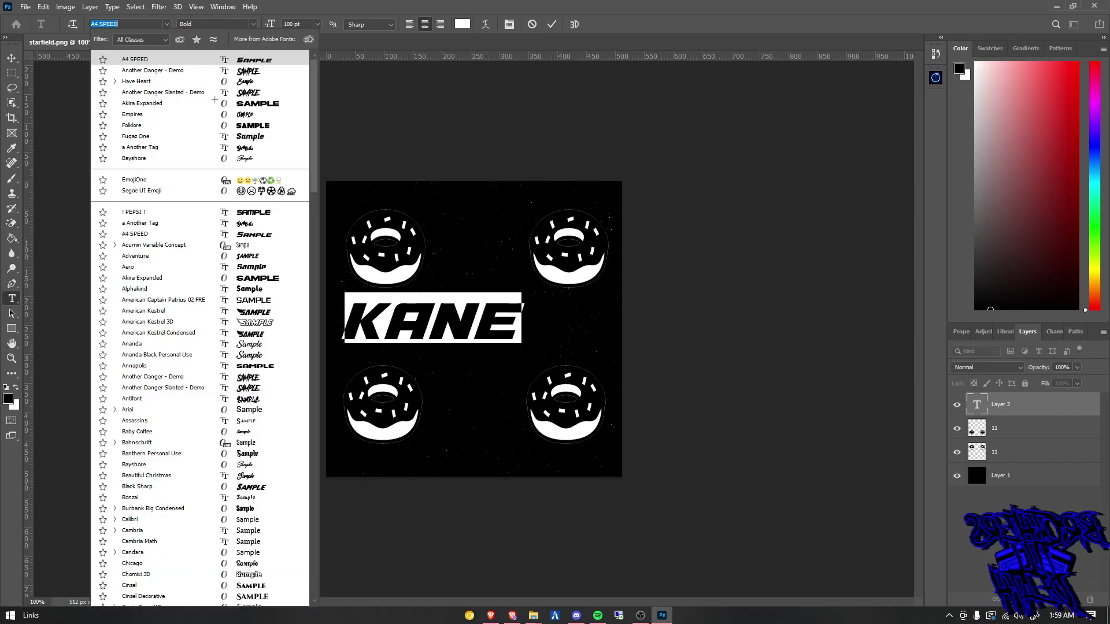
key("Up")
key("Up")
key("Up")
key("Up")
key("Up")
key("Up")
key("Up")
key("Up")
key("Up")
key("Up")
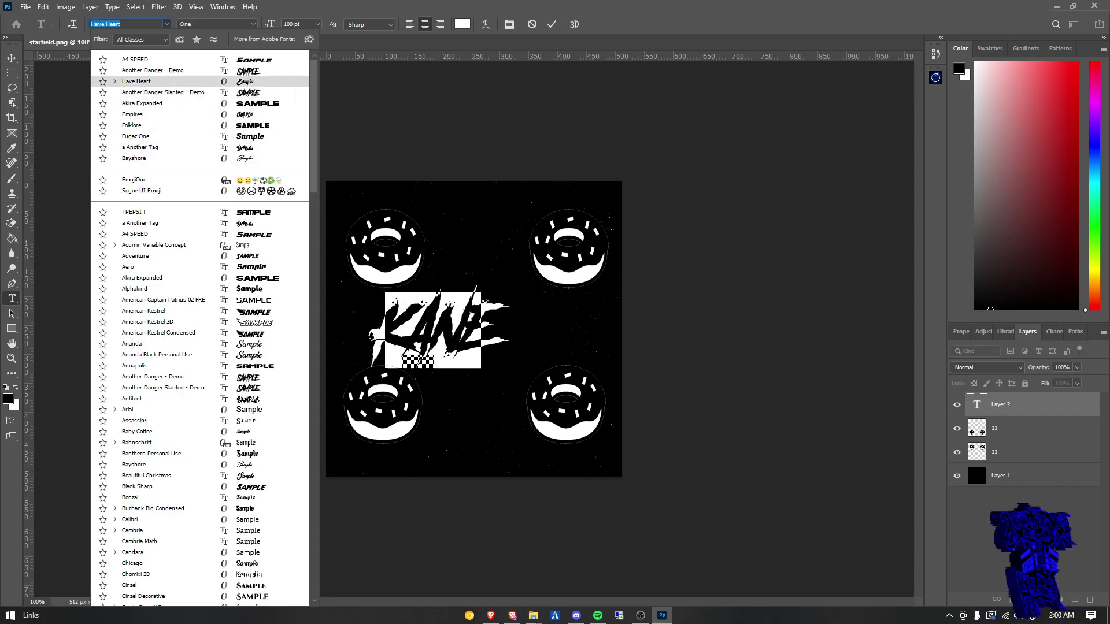
key("Return")
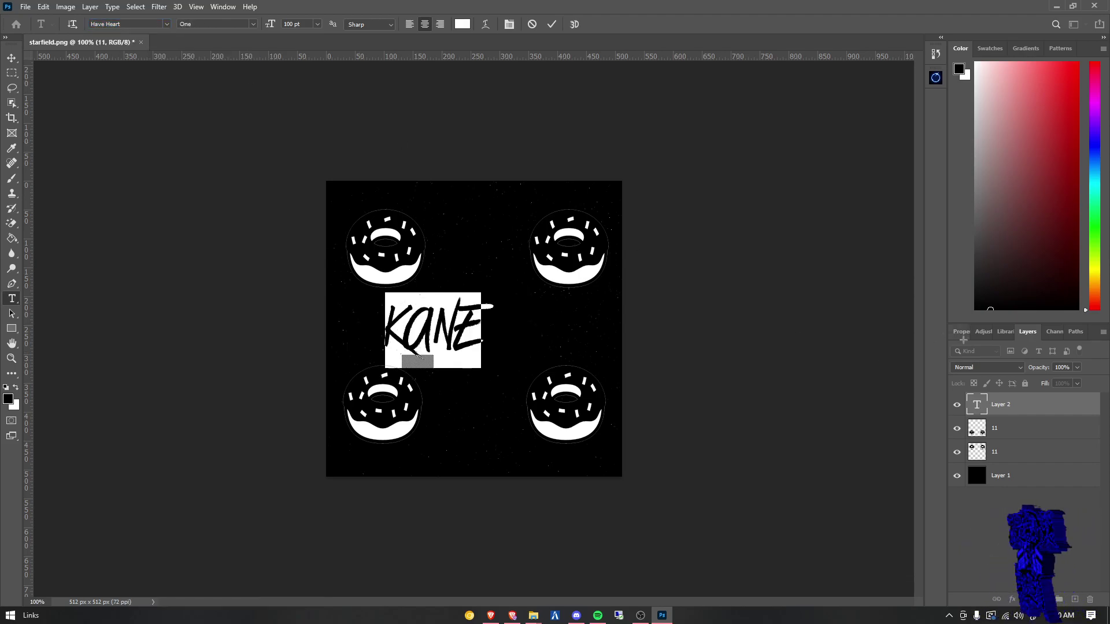
key("ctrl+Return")
Step: Stretch KANE wider, shift it right, and reselect the text layer
key("ctrl+t")
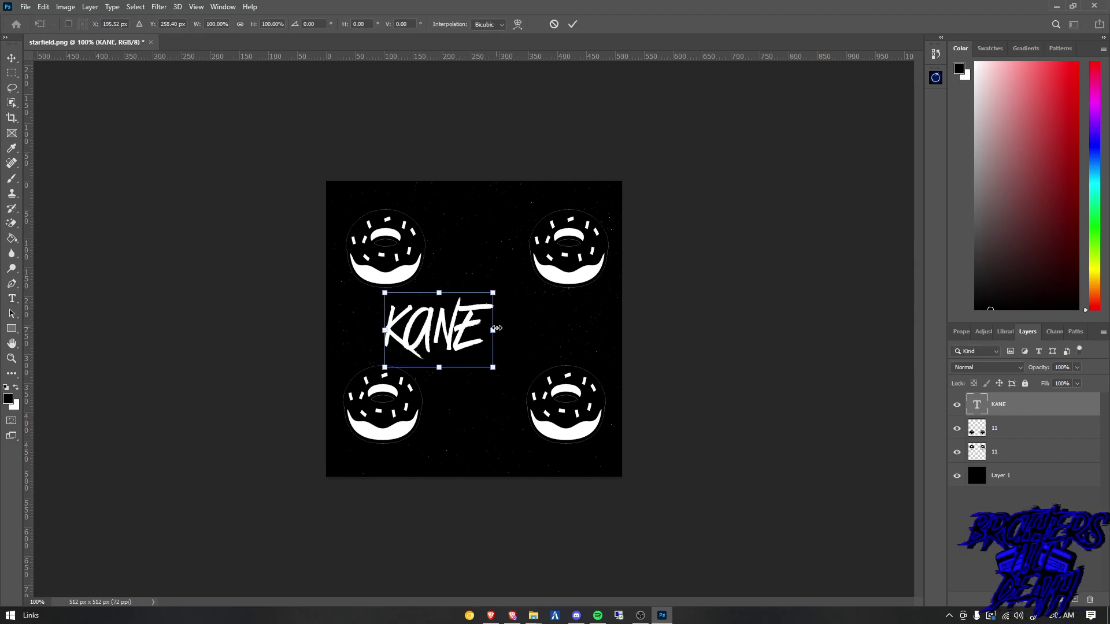
mouse_move(493, 327)
left_mouse_down()
mouse_move(552, 330)
mouse_move(518, 327)
mouse_move(496, 342)
mouse_move(519, 319)
left_mouse_up()
left_click(572, 23)
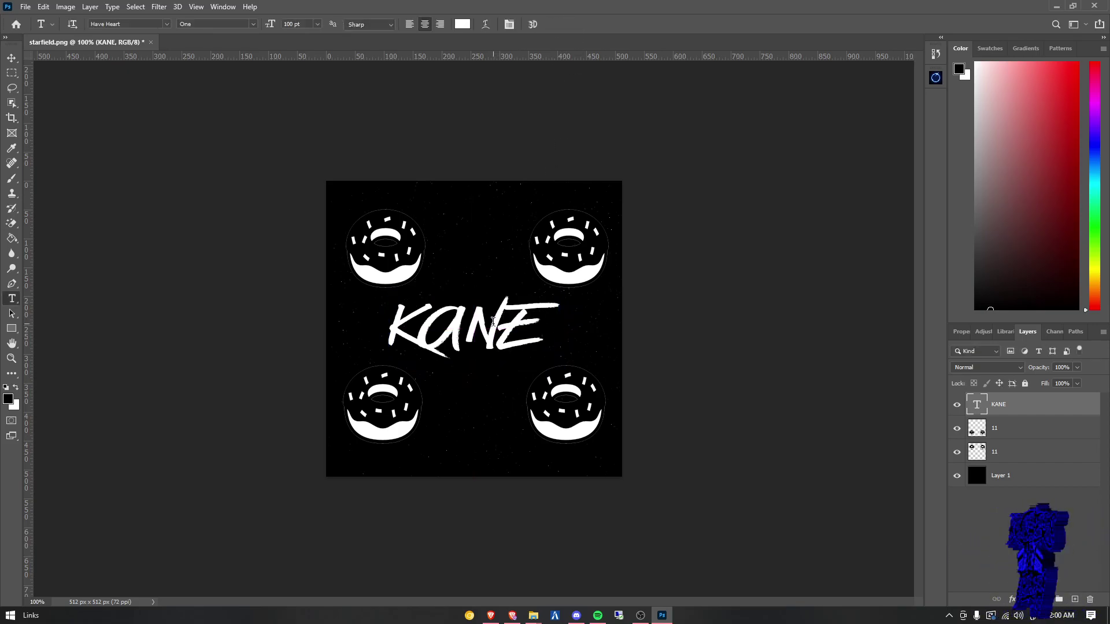
double_click(977, 405)
left_click(462, 24)
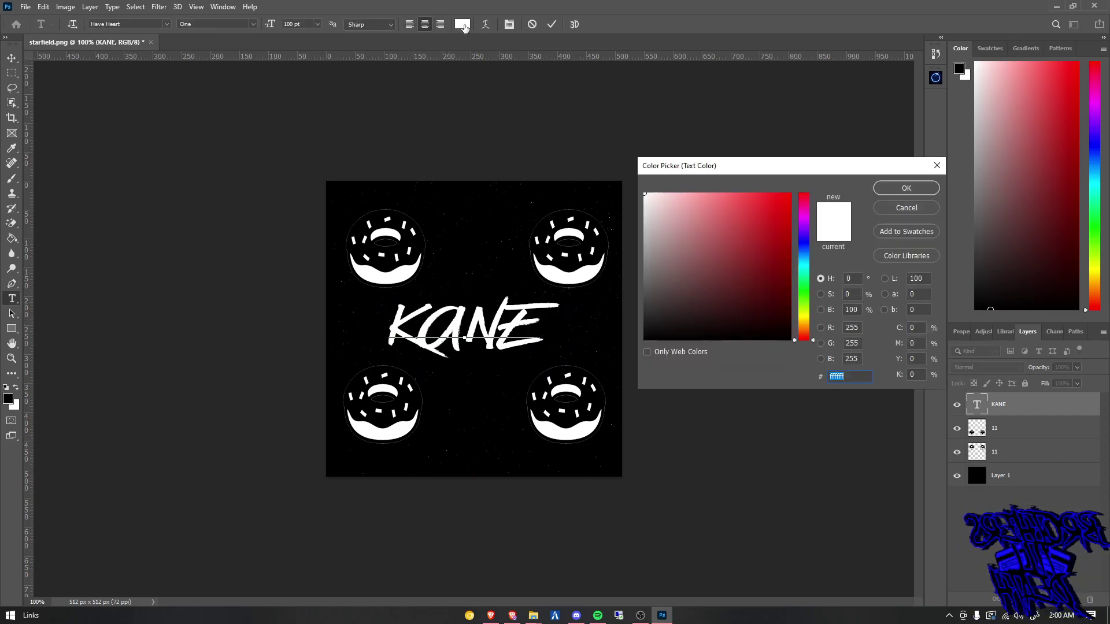
Step: Keep KANE white and add a 1 px #0000ff blue Stroke layer style
left_click(908, 187)
double_click(1049, 404)
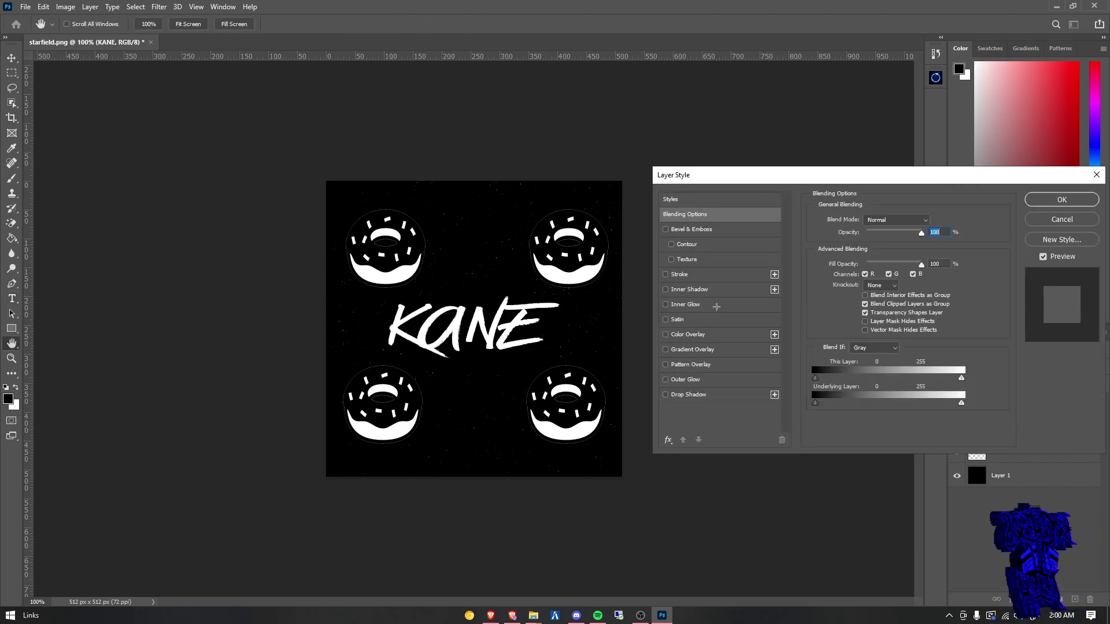
left_click(675, 272)
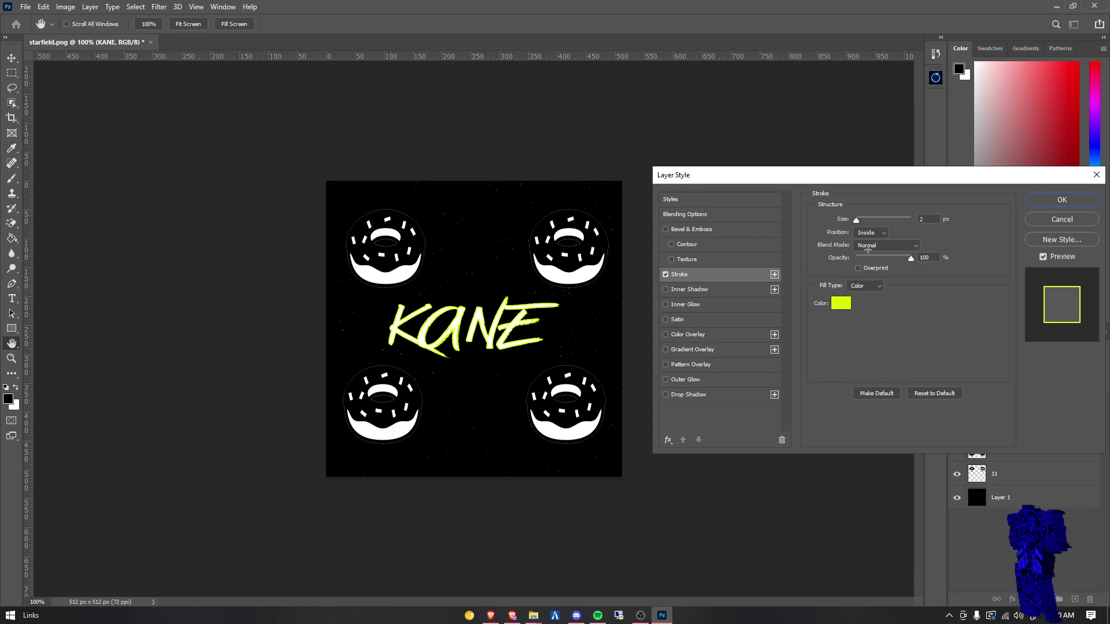
left_click(926, 219)
type("1")
left_click(843, 306)
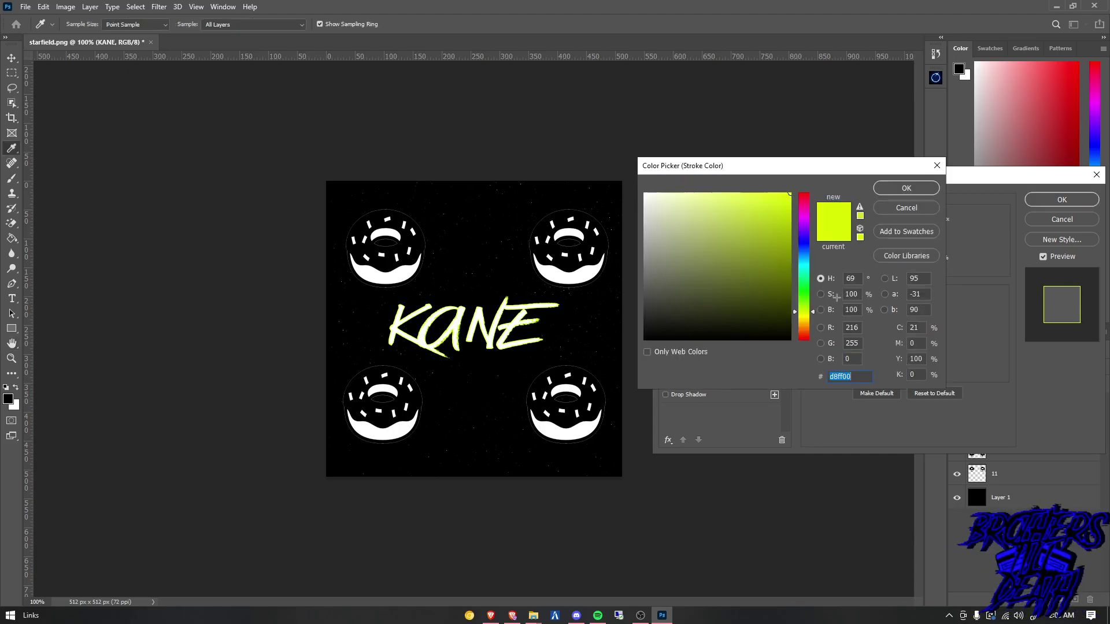
left_click(801, 240)
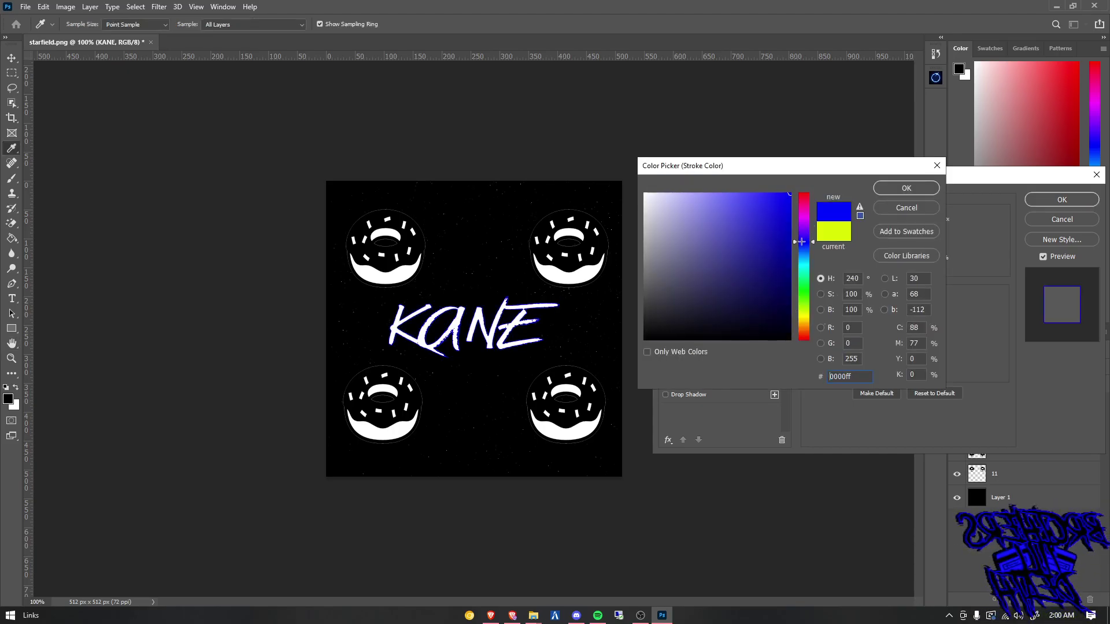
left_click_drag(751, 253, 670, 408)
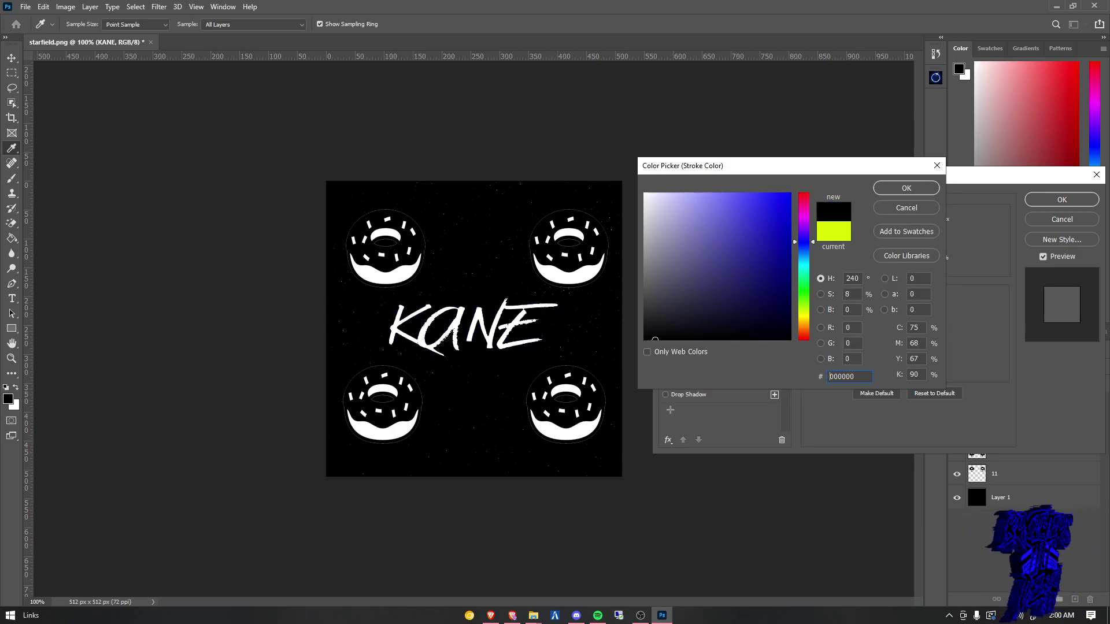
left_click_drag(713, 285, 831, 200)
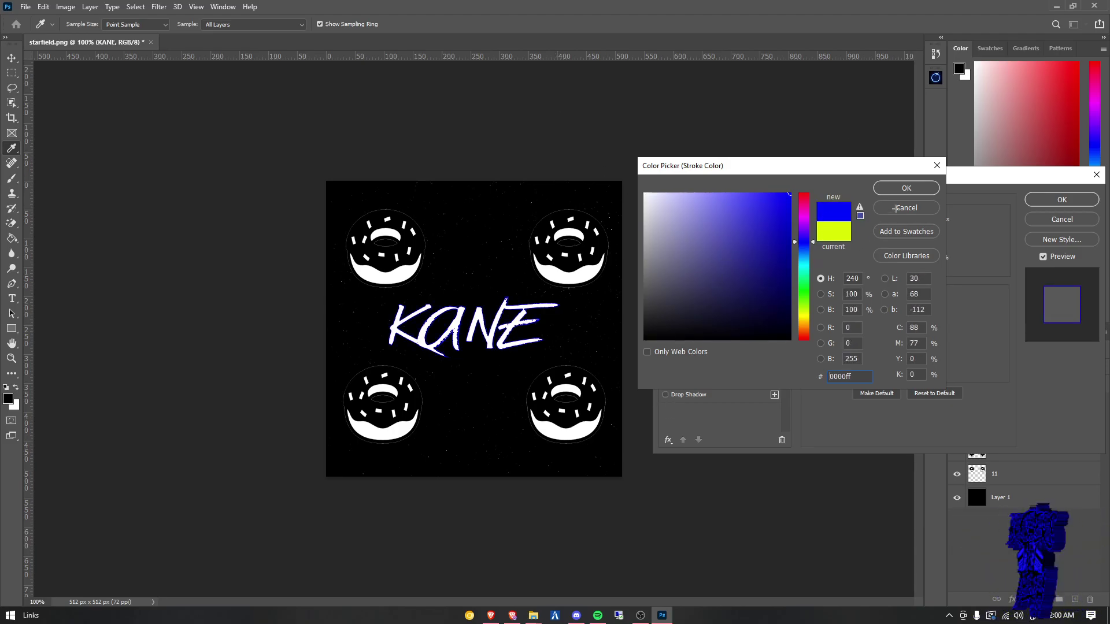
left_click(905, 188)
left_click(1040, 201)
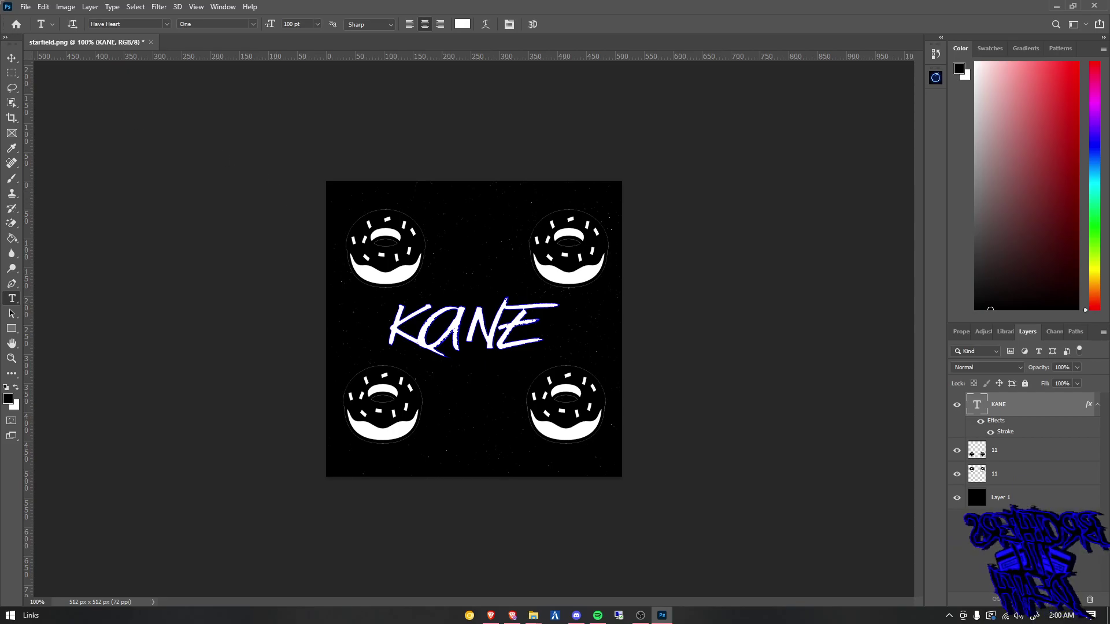
Step: Export the design as kane.png with Export As, then quit Photoshop with Ctrl+Q
left_click(26, 6)
mouse_move(39, 174)
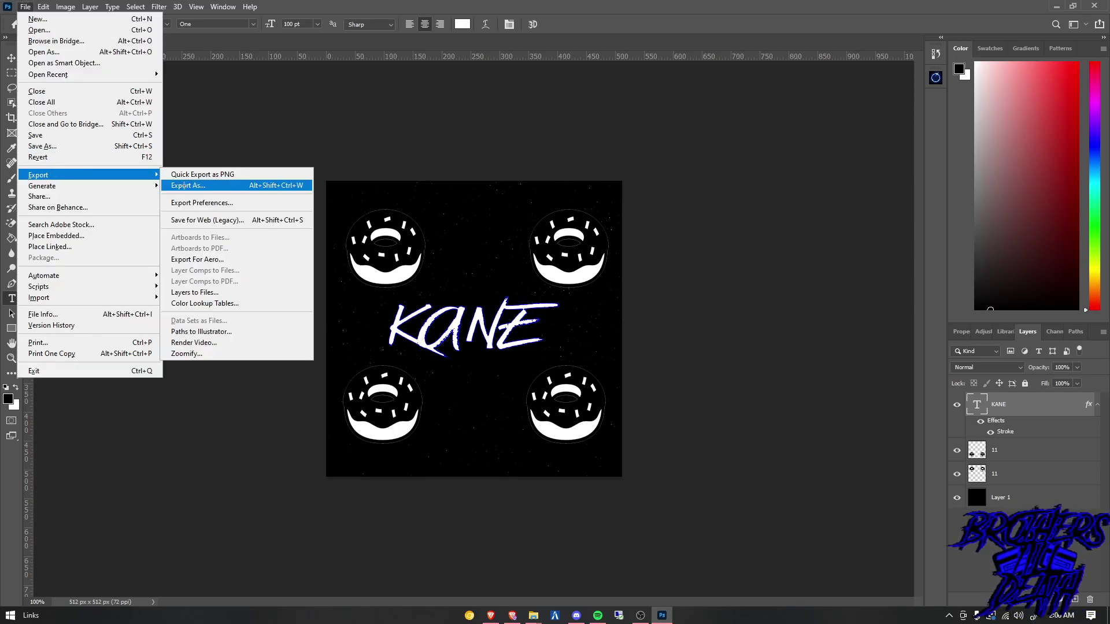
left_click(189, 174)
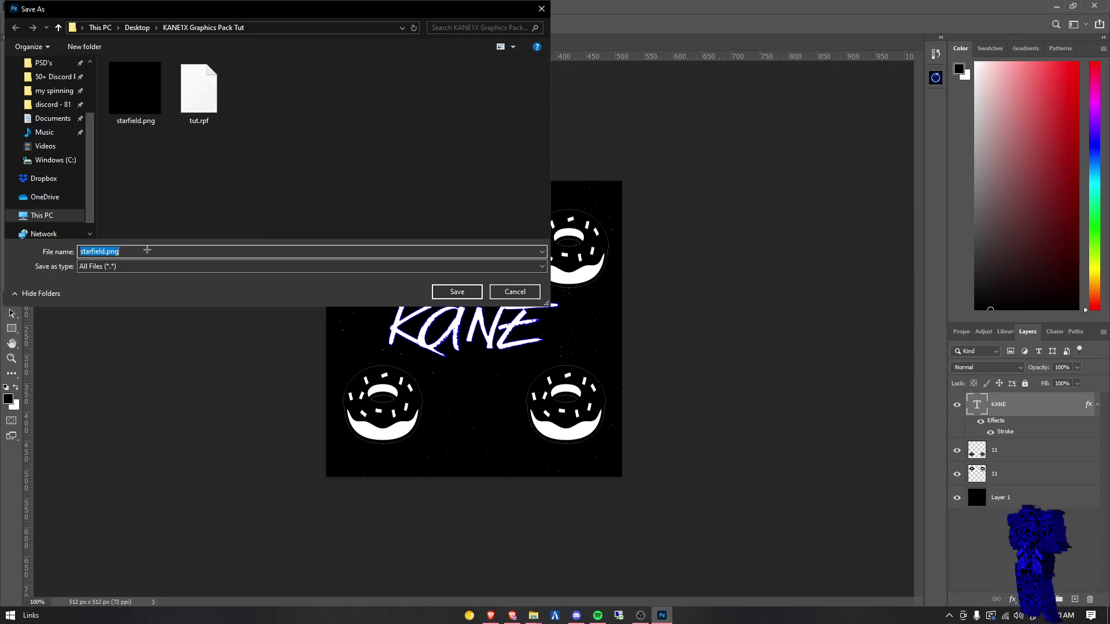
key("BackSpace")
key("Return")
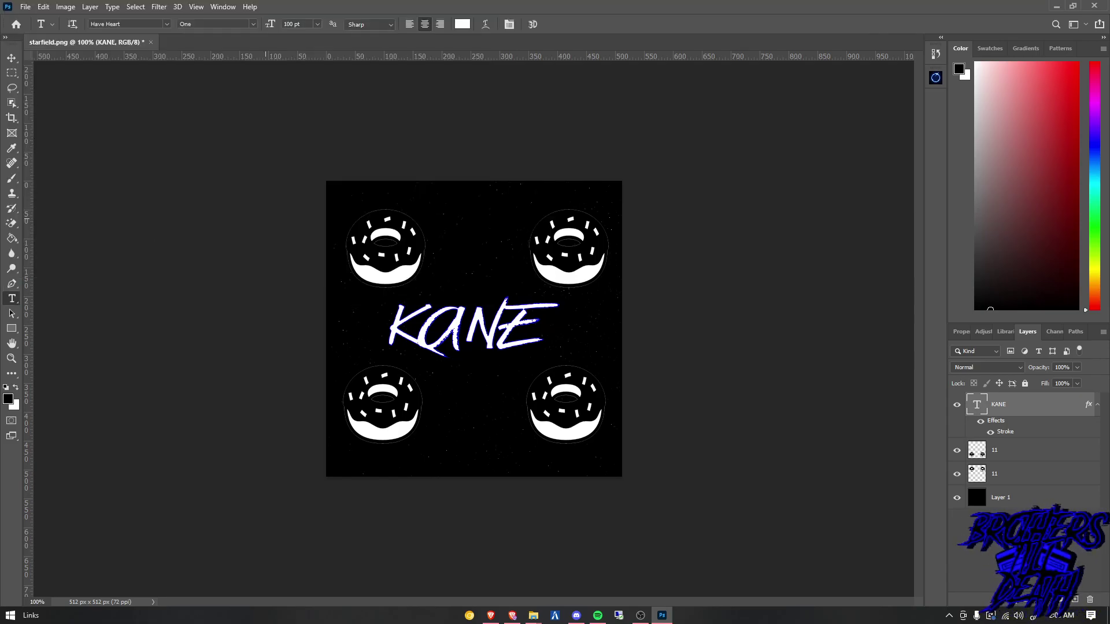
key("ctrl+q")
Step: Answer the save prompt, close the Spinning Logos PNGs window, and launch OpenIV
left_click(555, 230)
left_click(806, 185)
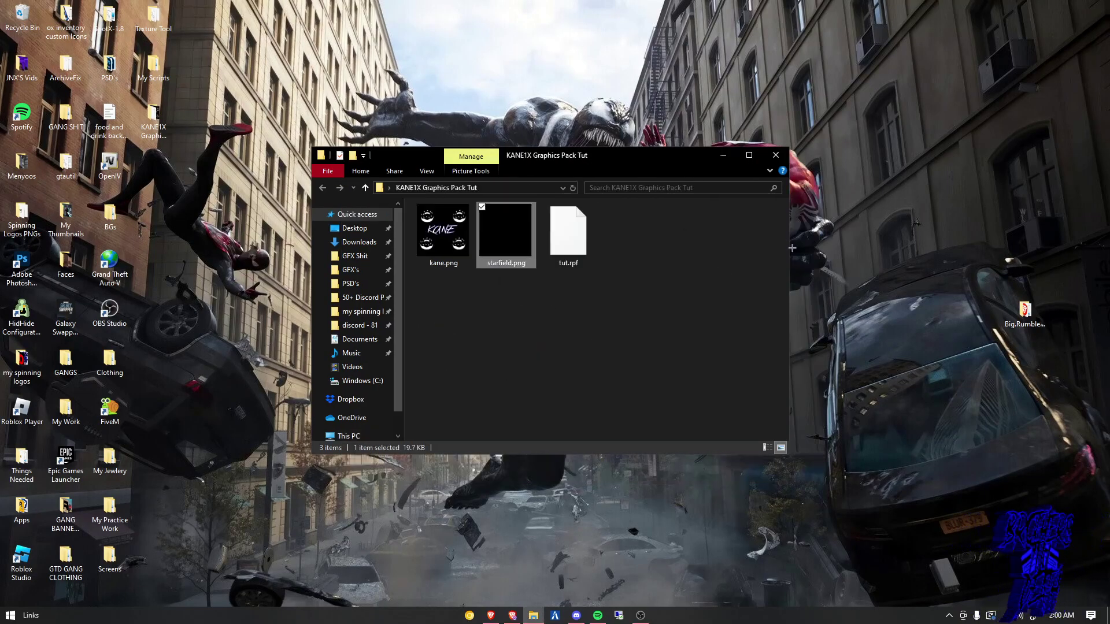
left_click(491, 351)
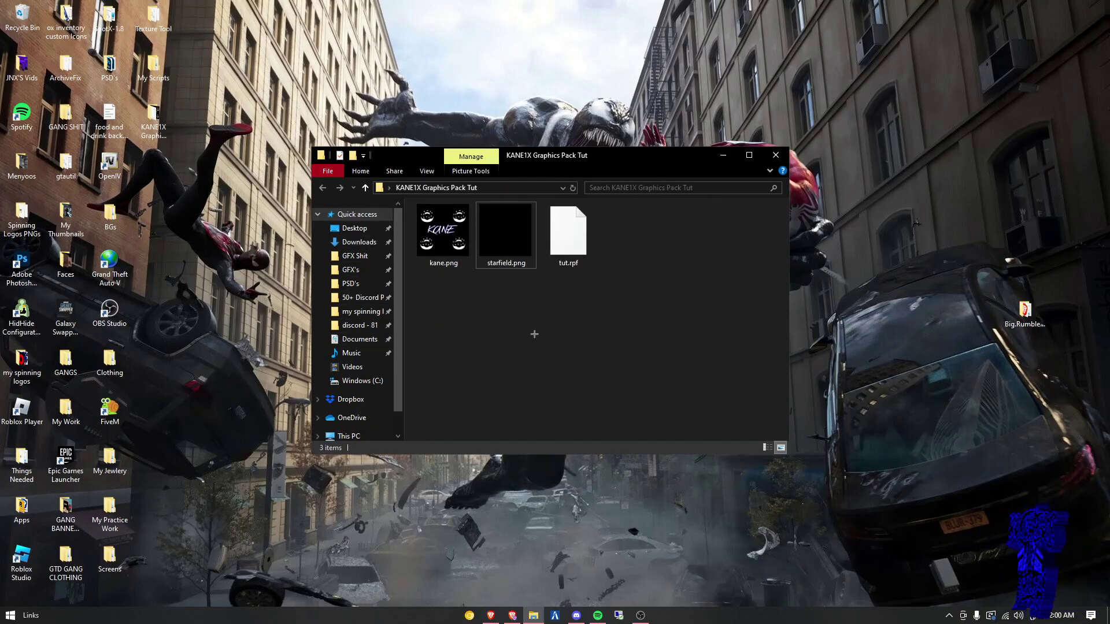
left_click(156, 208)
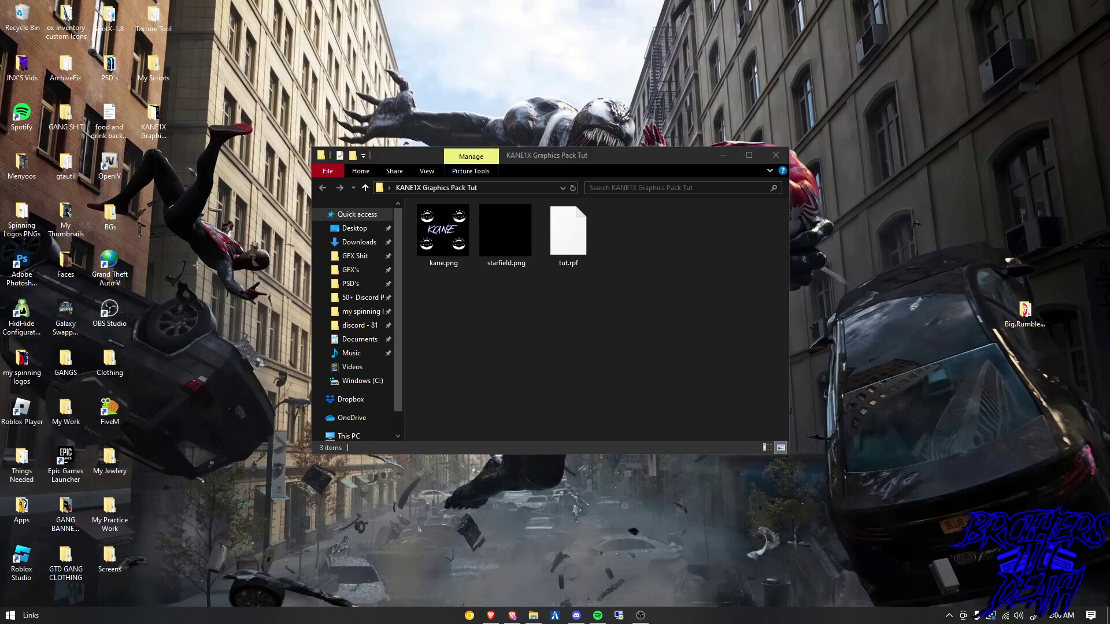
double_click(108, 165)
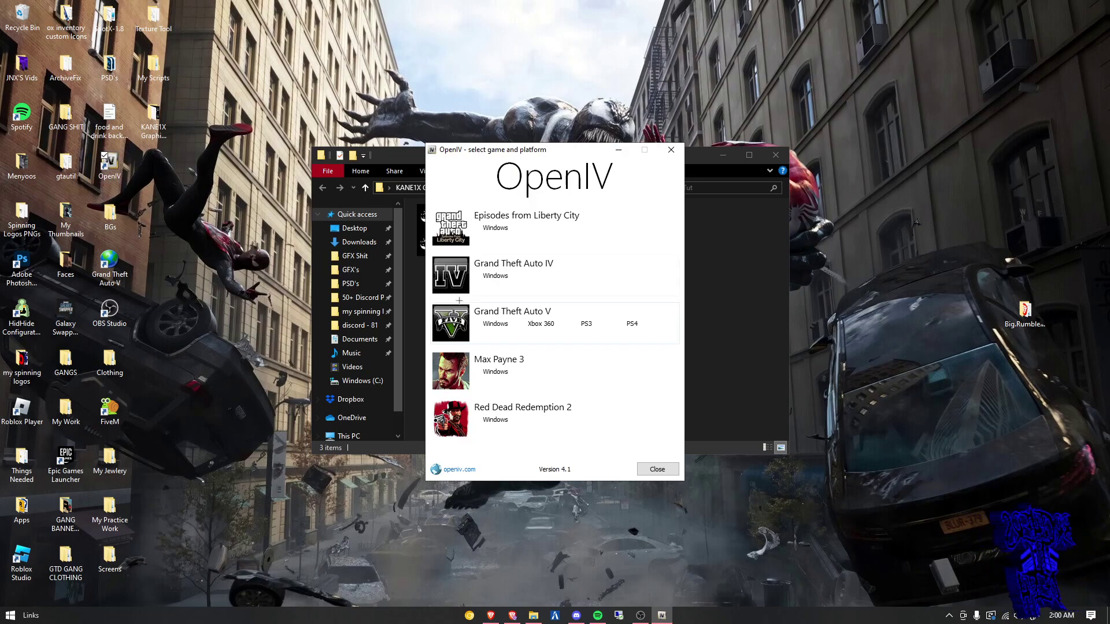
Step: Open GTA V for Windows and load tut.rpf dragged from the tutorial folder
left_click(508, 322)
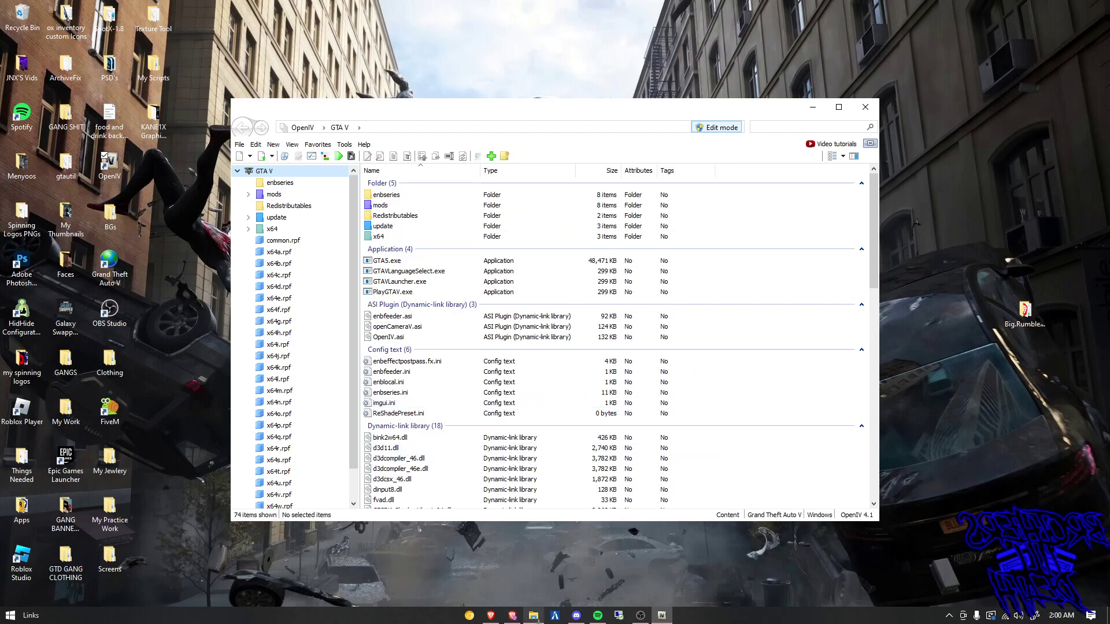
left_click(533, 616)
left_click_drag(571, 248, 243, 315)
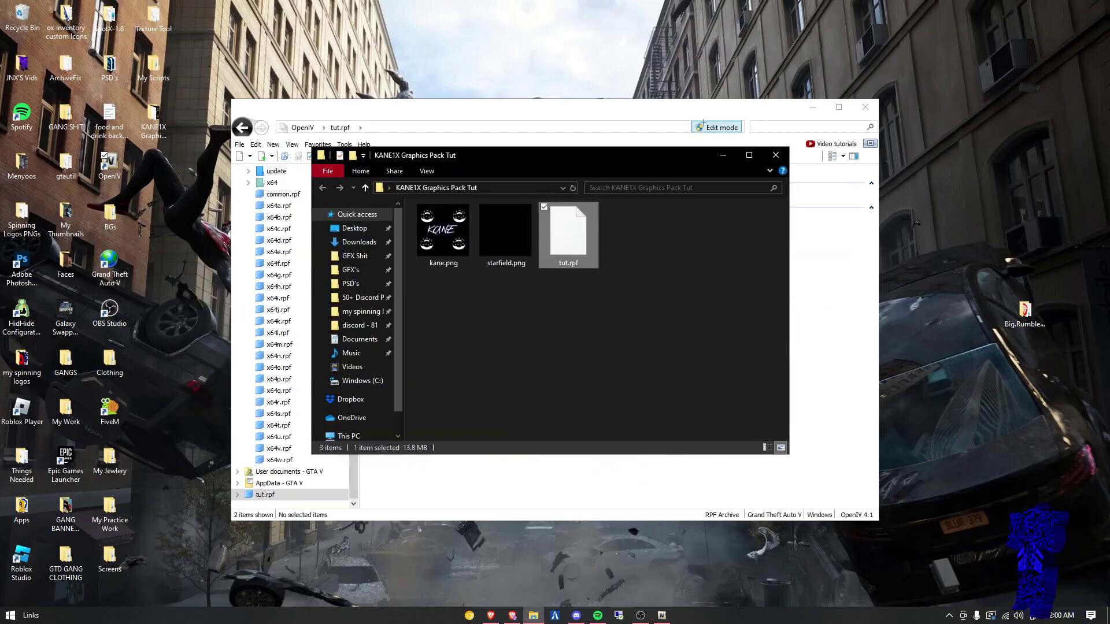
left_click(834, 309)
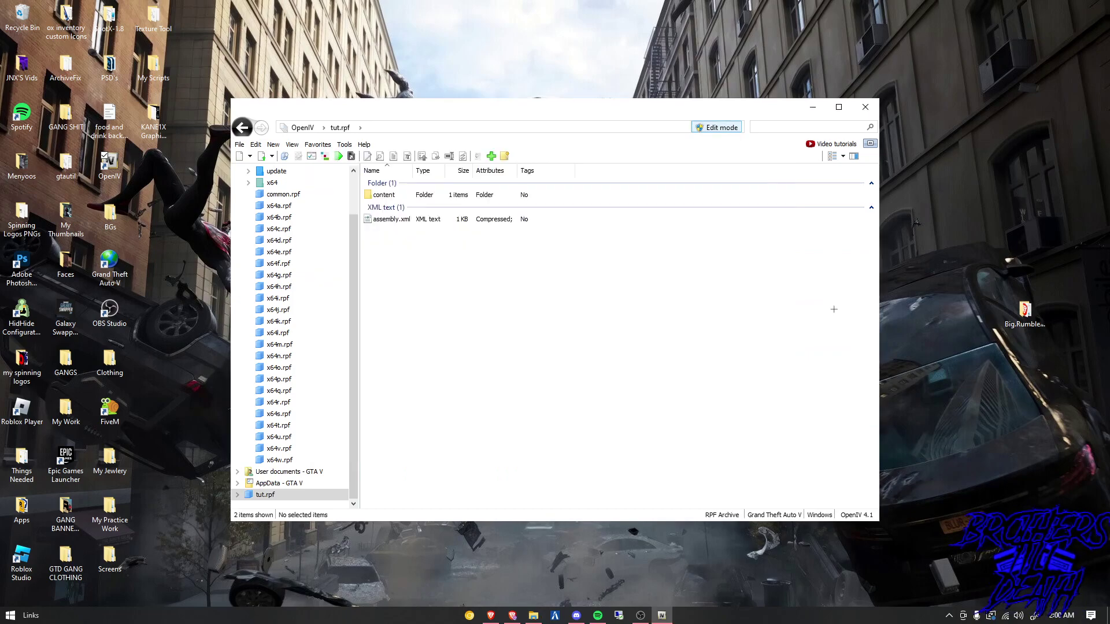
Step: Browse content > shaders_cave_particles.rpf > x64 > shaders_cave_particles.rpf to skydome.ytd
double_click(413, 195)
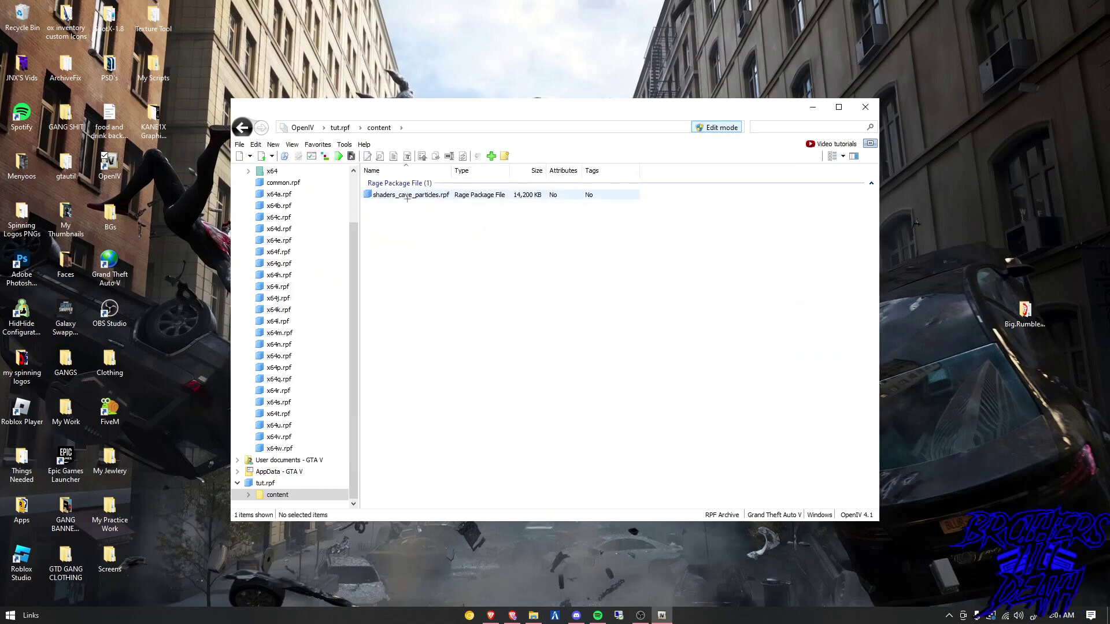
left_click(242, 127)
double_click(382, 191)
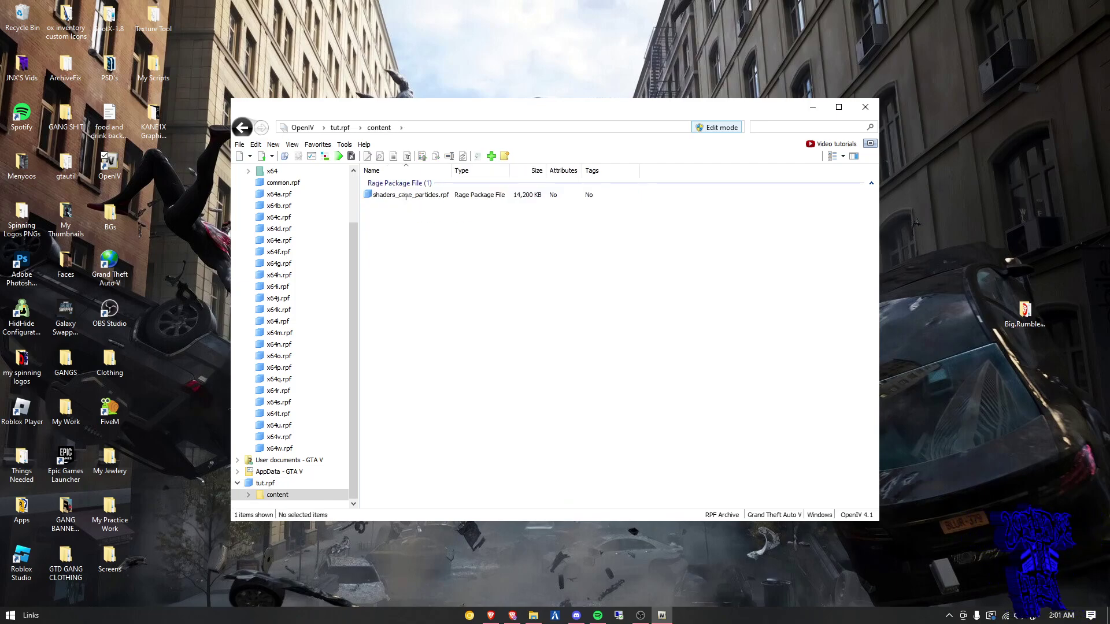
double_click(394, 192)
left_click(394, 196)
double_click(380, 196)
left_click(402, 191)
Step: Replace skydome.ytd's starfield texture with kane.png
key("Return")
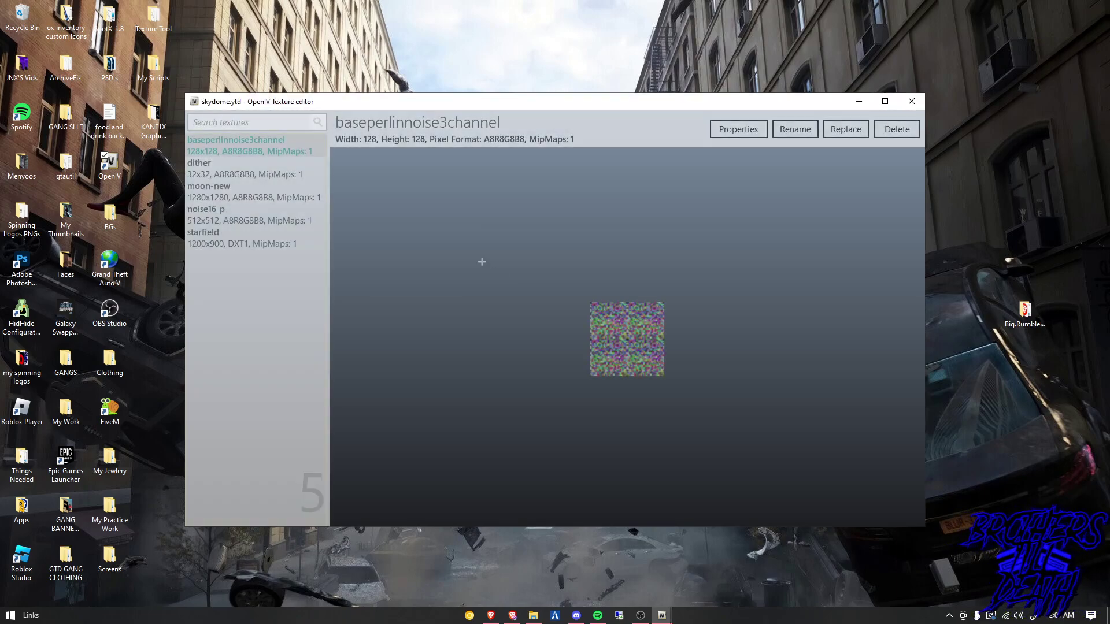
left_click(263, 267)
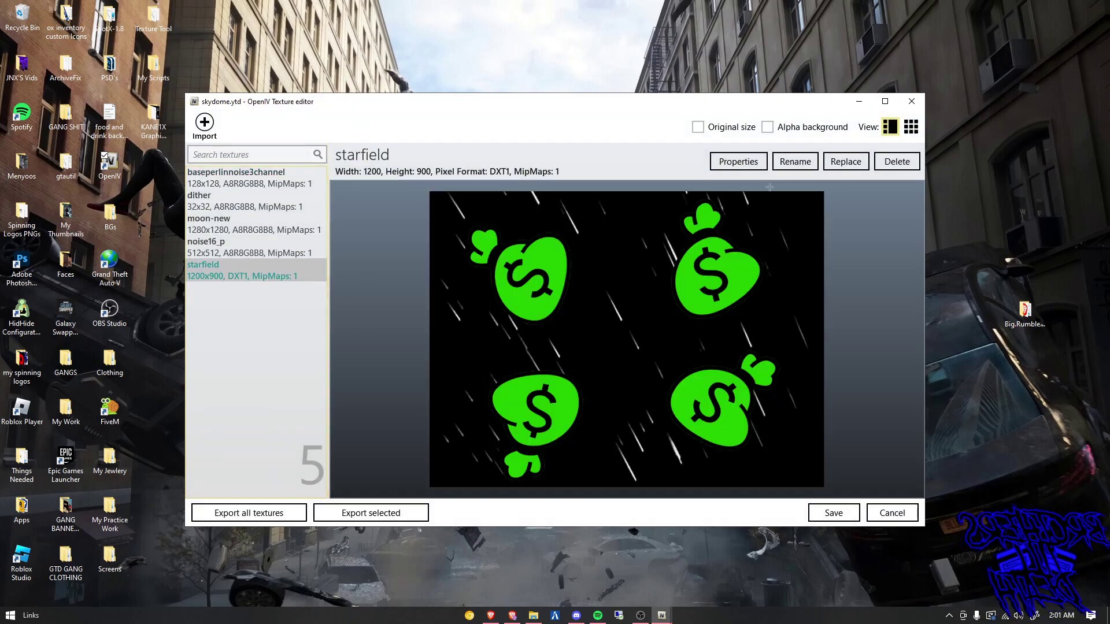
left_click(845, 162)
left_click(331, 223)
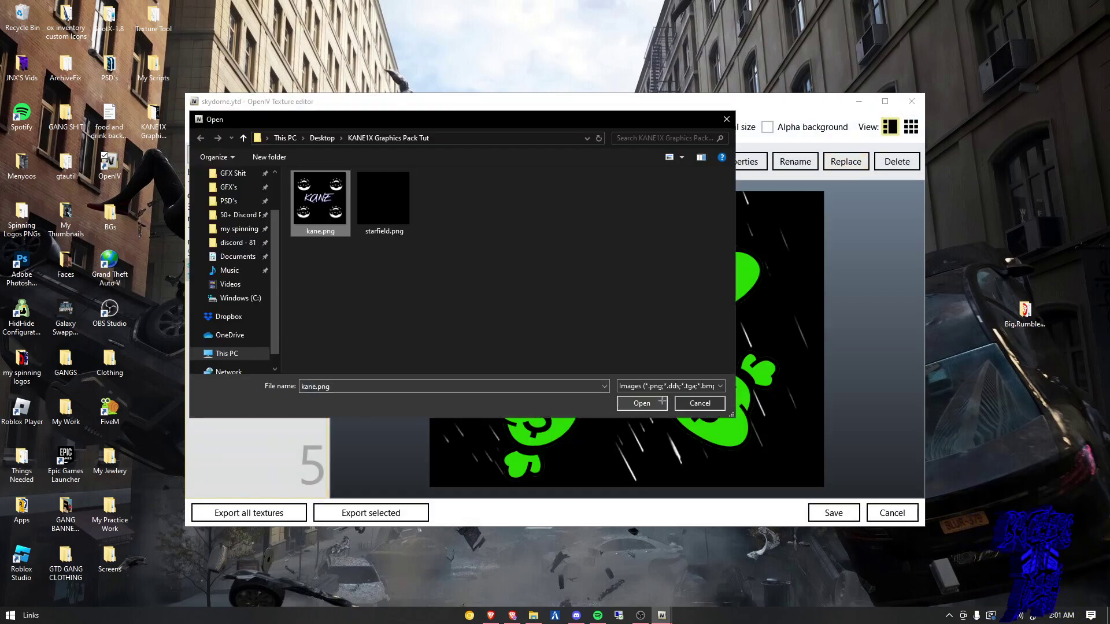
left_click(642, 403)
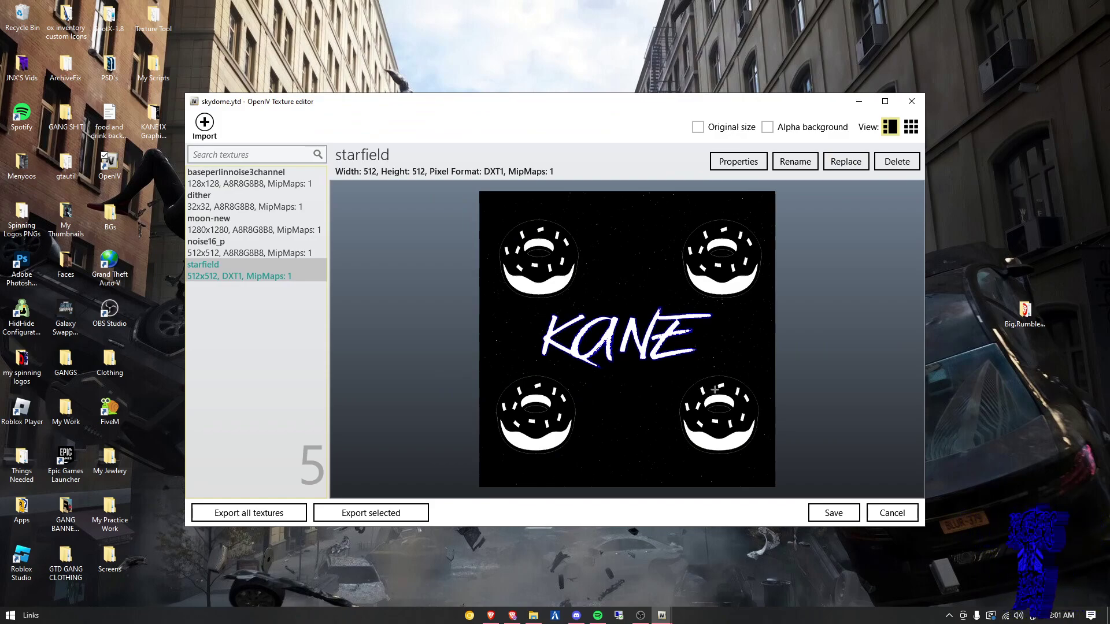
Step: Compare the new starfield with the moon texture and save the dictionary
key("Up")
key("Up")
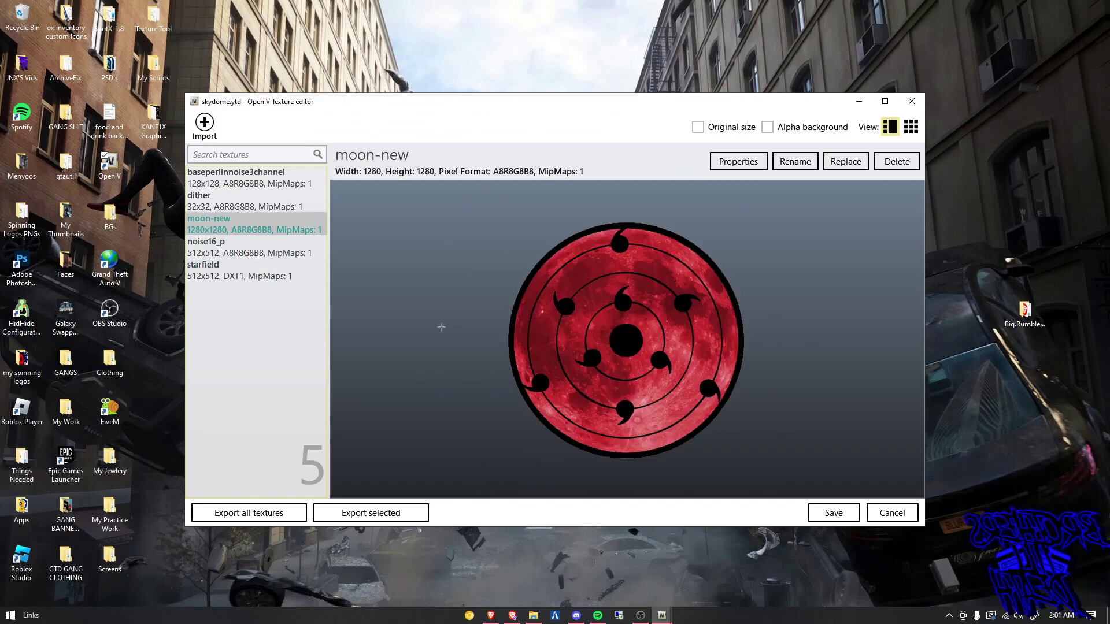
key("Down")
key("Down")
key("Up")
key("Up")
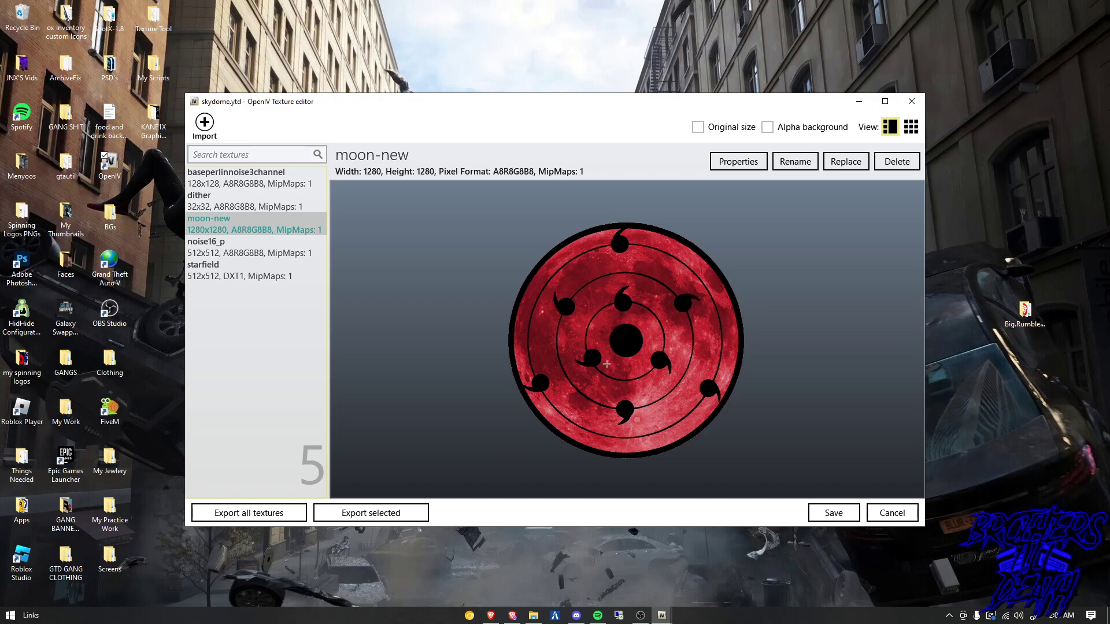
left_click(295, 267)
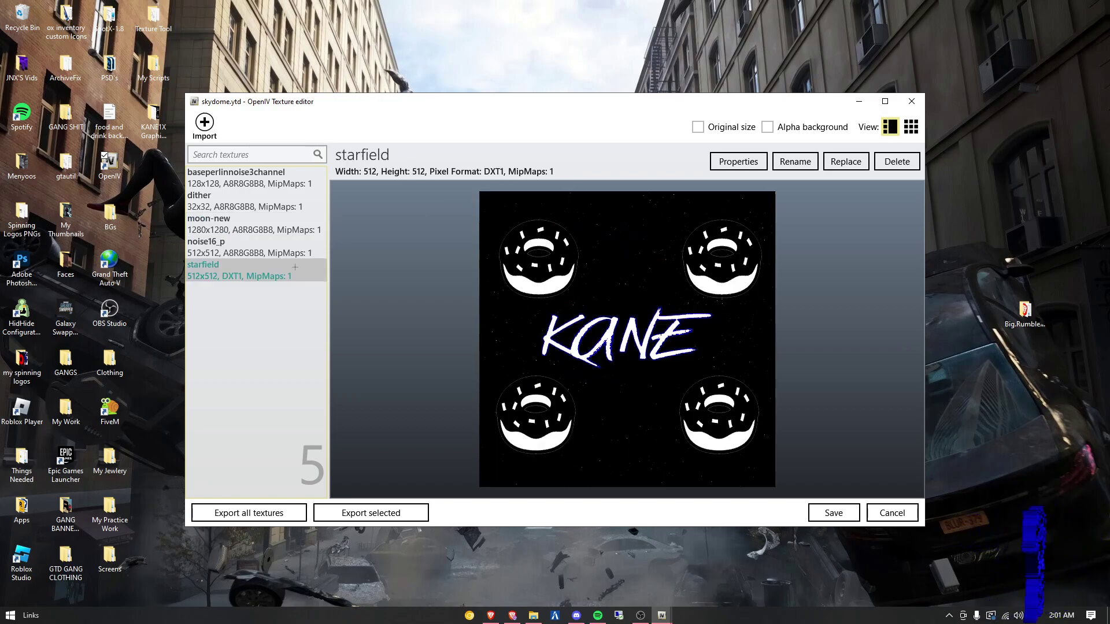
left_click(833, 513)
Step: Close OpenIV and clear the file selection in Explorer
left_click(864, 107)
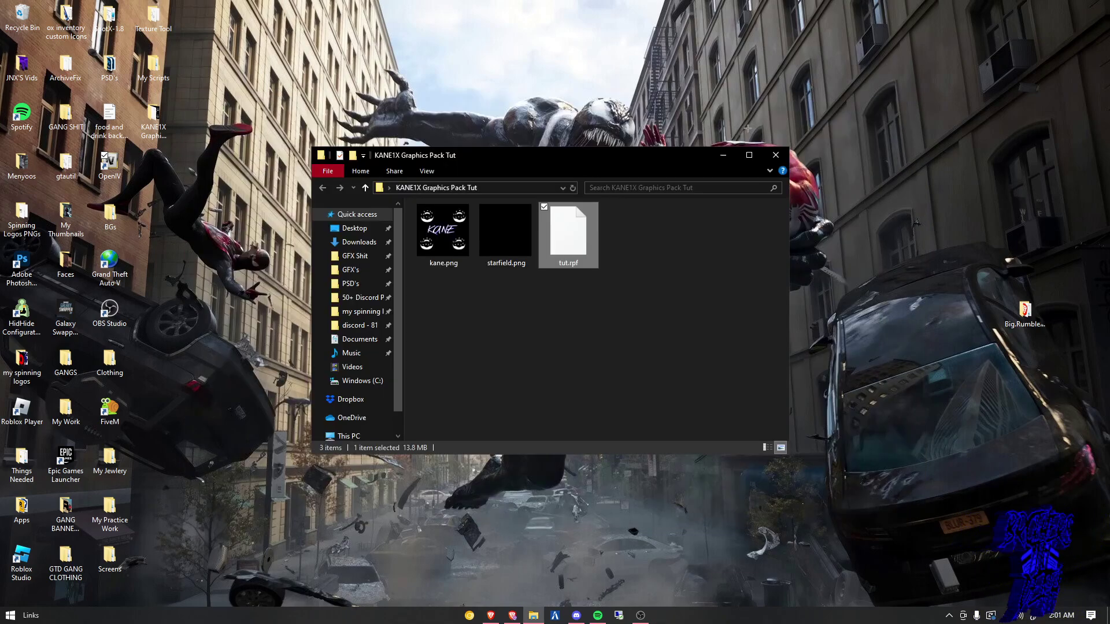
right_click(453, 156)
right_click(504, 105)
key("Escape")
left_click(580, 309)
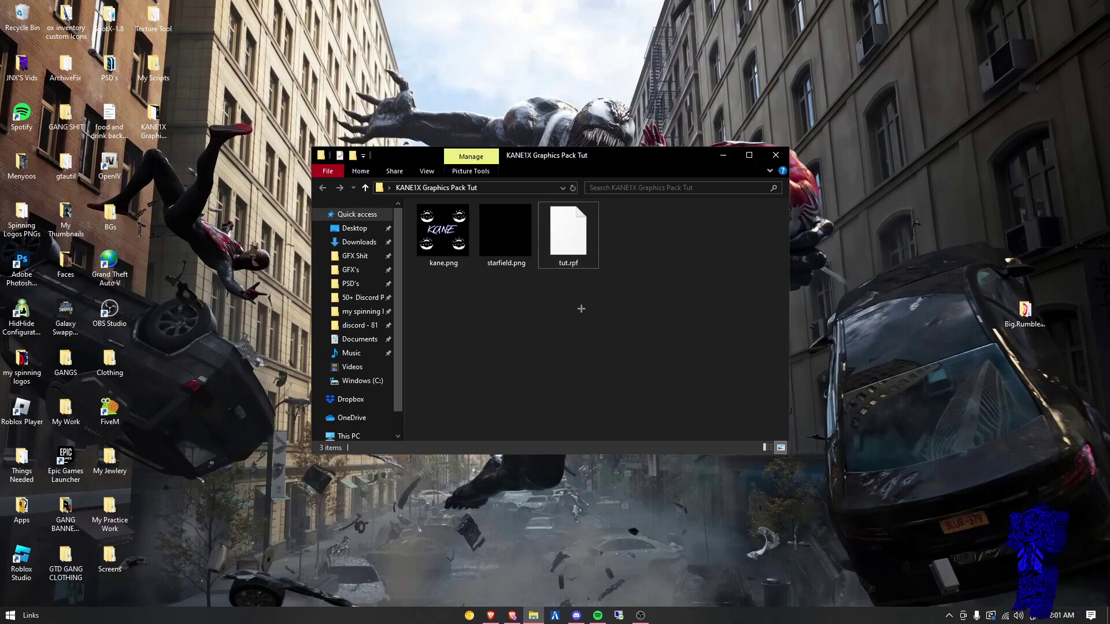
Step: Open FiveM's Application Data mods folder and delete the old tut.rpf
right_click(110, 408)
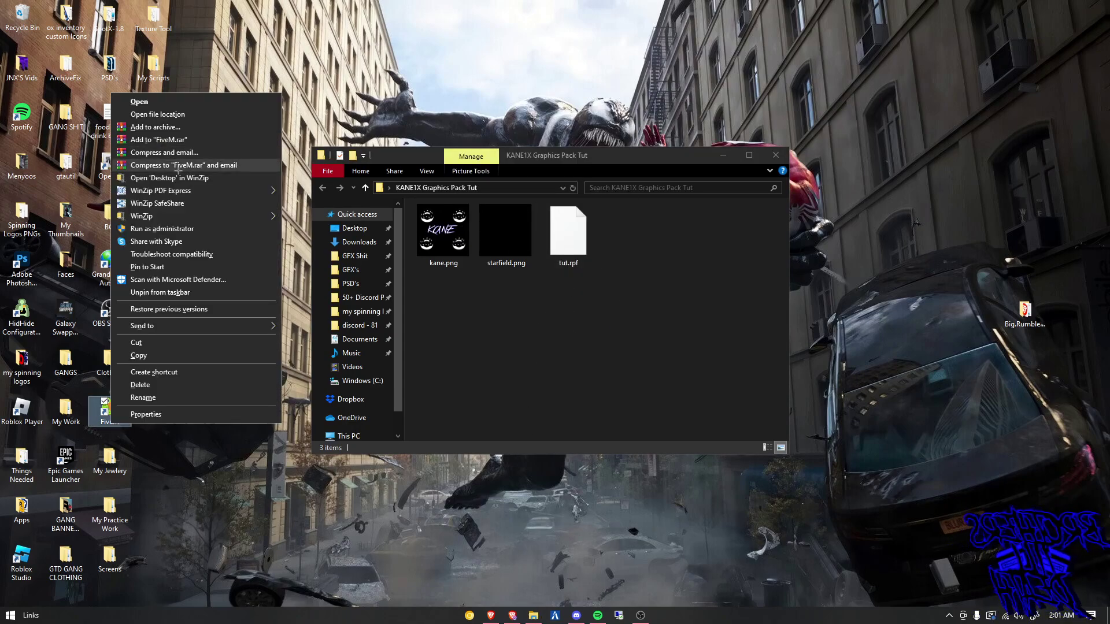
left_click(139, 113)
double_click(516, 268)
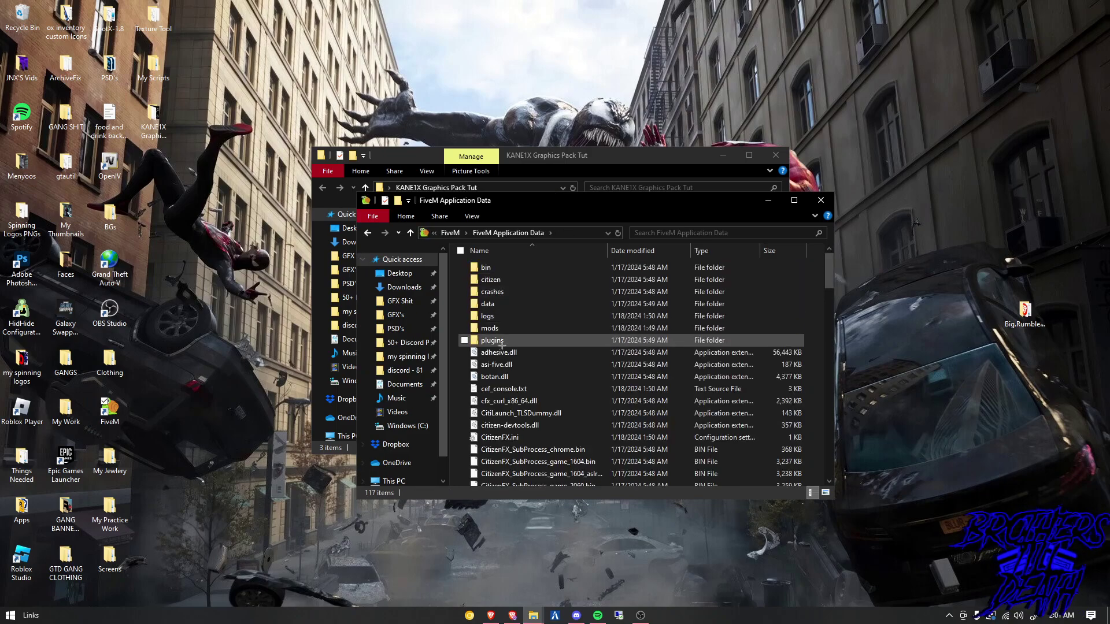
double_click(490, 322)
left_click_drag(584, 214, 523, 175)
left_click(443, 239)
key("Delete")
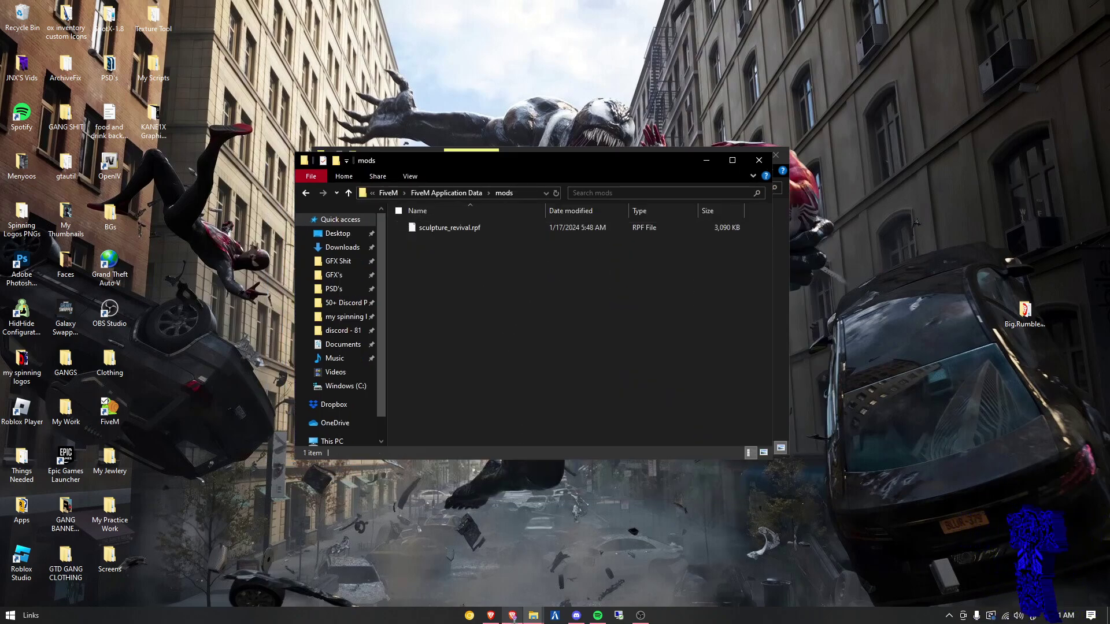
Step: Rename tut.rpf in the graphics pack folder to 'kane donut'
left_click(477, 565)
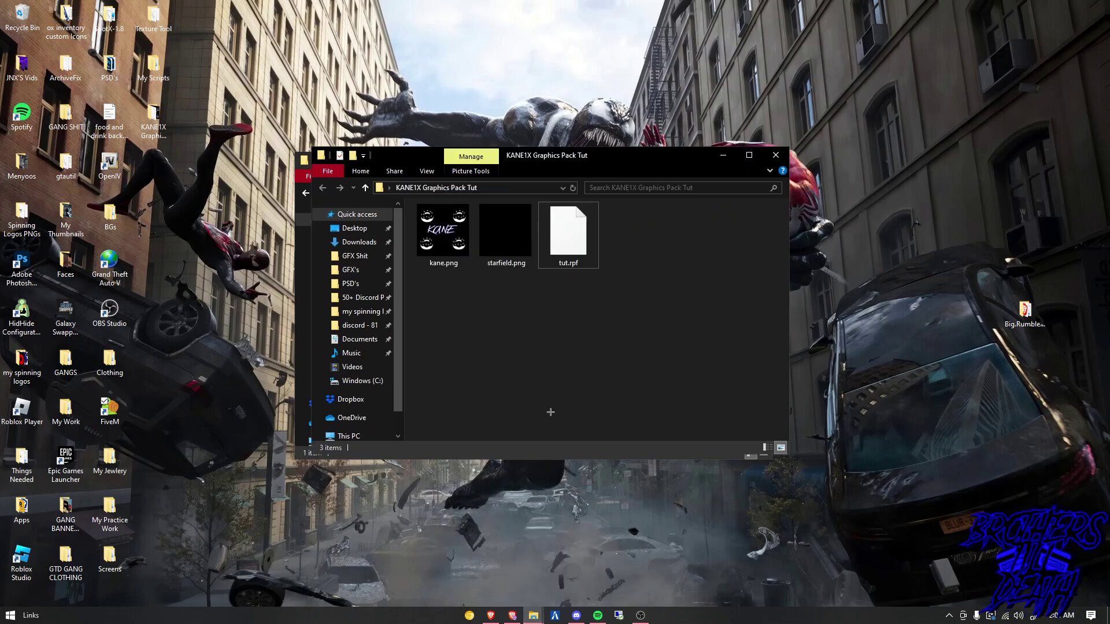
right_click(565, 254)
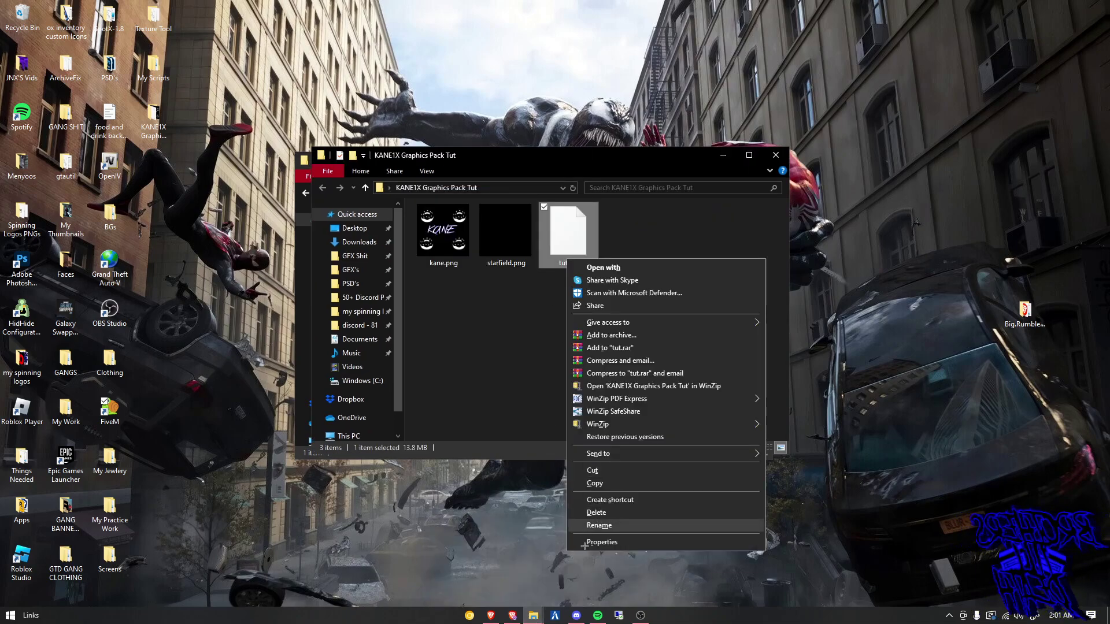
left_click(603, 522)
type("kane don.rpf")
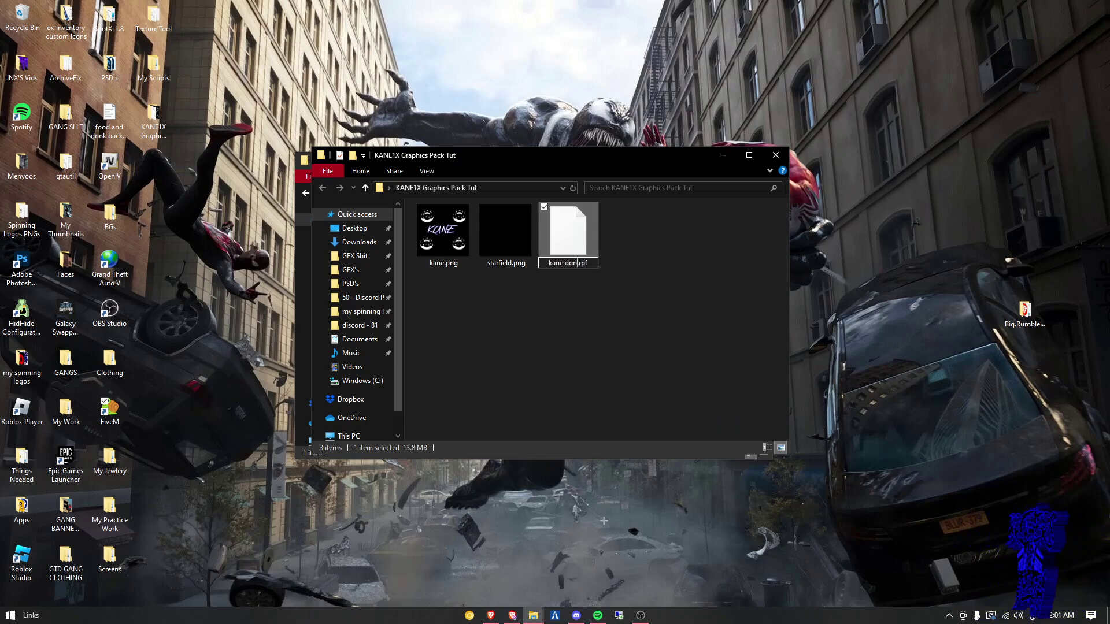
type("ut")
key("Return")
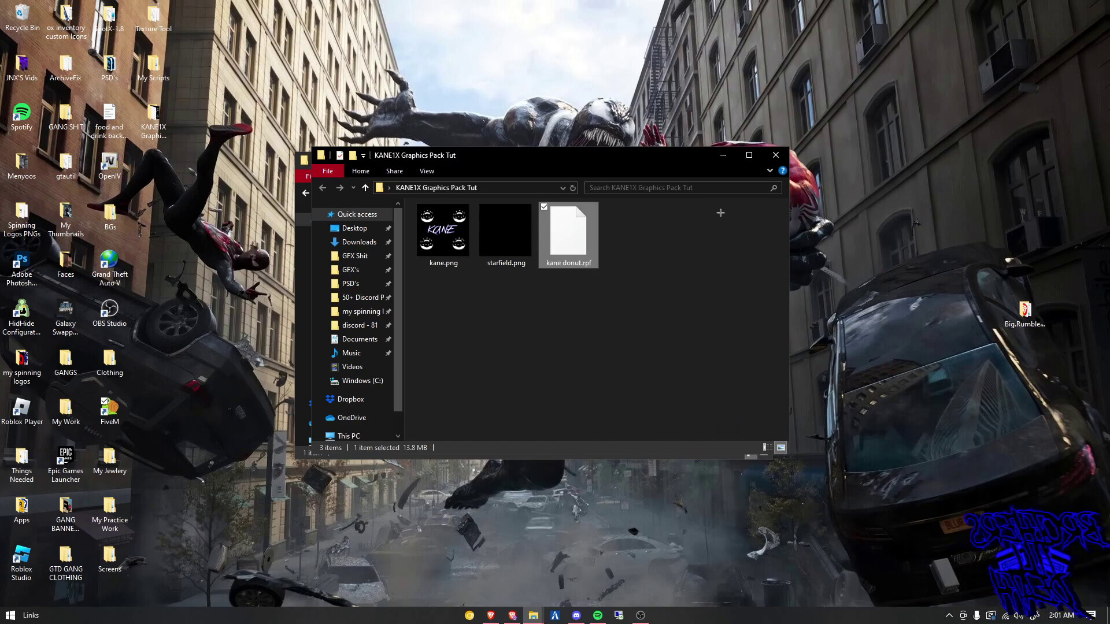
Step: Paste kane donut.rpf into mods, close the folder and refresh the desktop
left_click(719, 156)
key("ctrl+v")
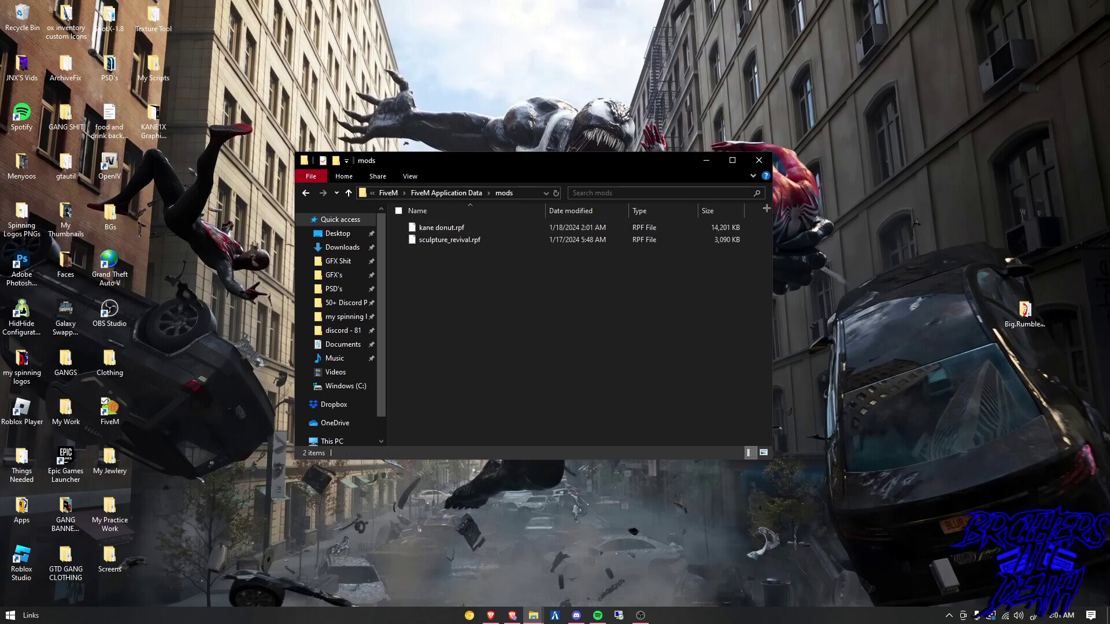
left_click(758, 159)
right_click(590, 268)
left_click(622, 297)
Step: Refresh the desktop before launching FiveM
right_click(533, 614)
right_click(526, 351)
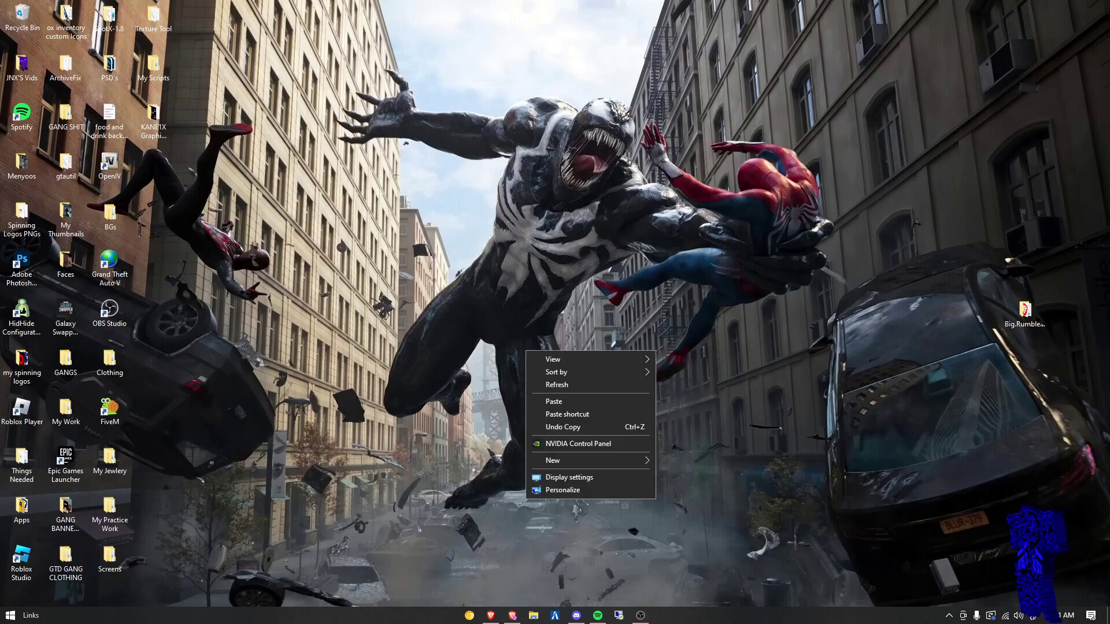
left_click(556, 385)
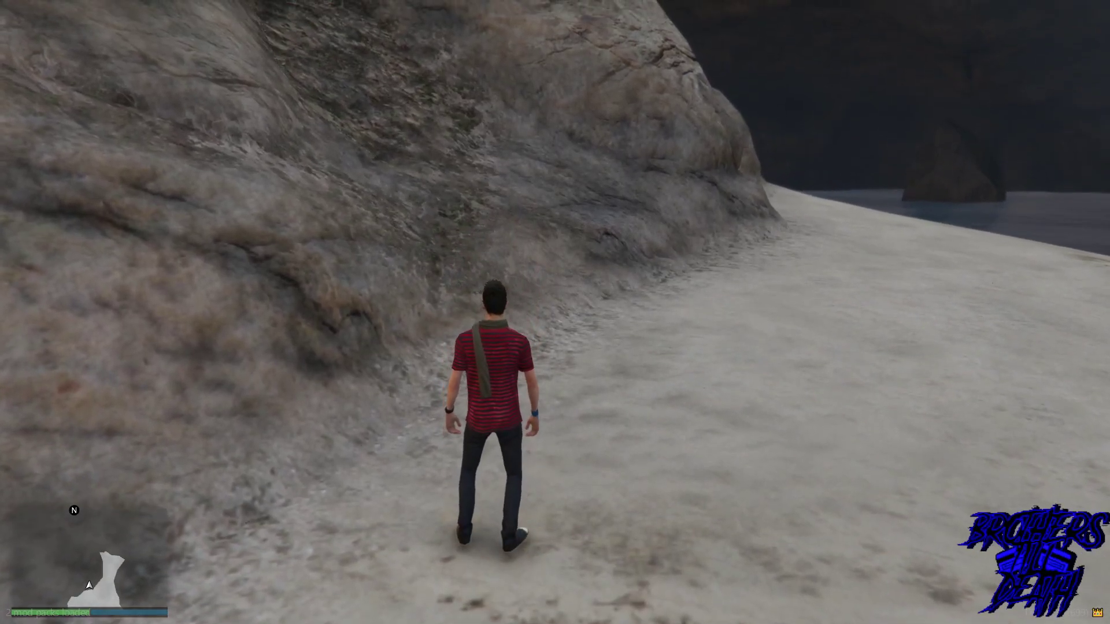
key("m")
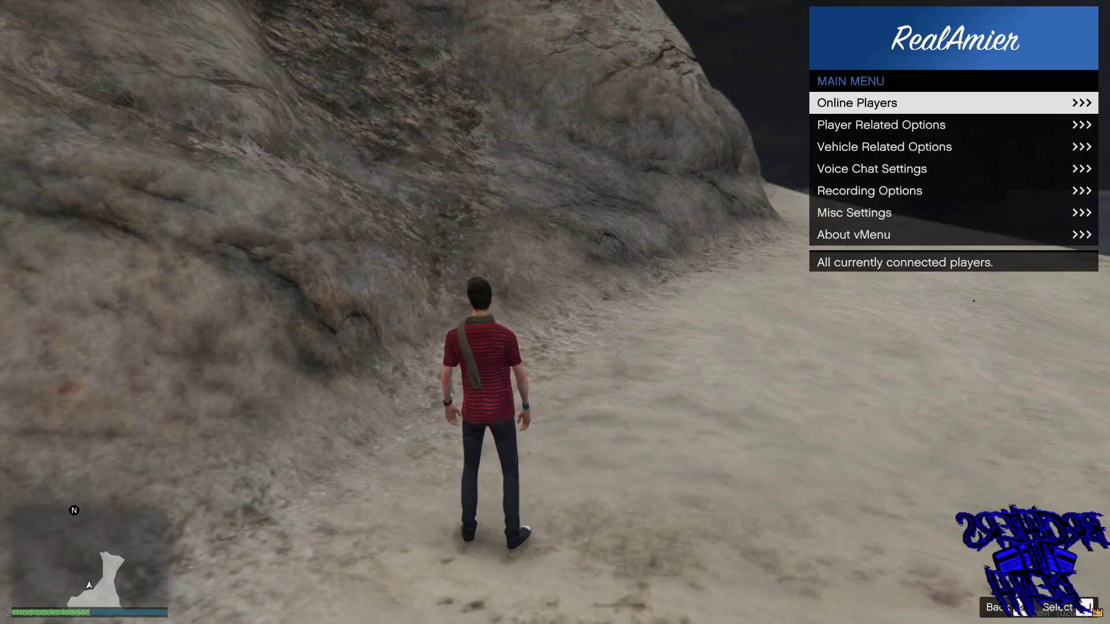
key("Down")
key("Up")
key("Down")
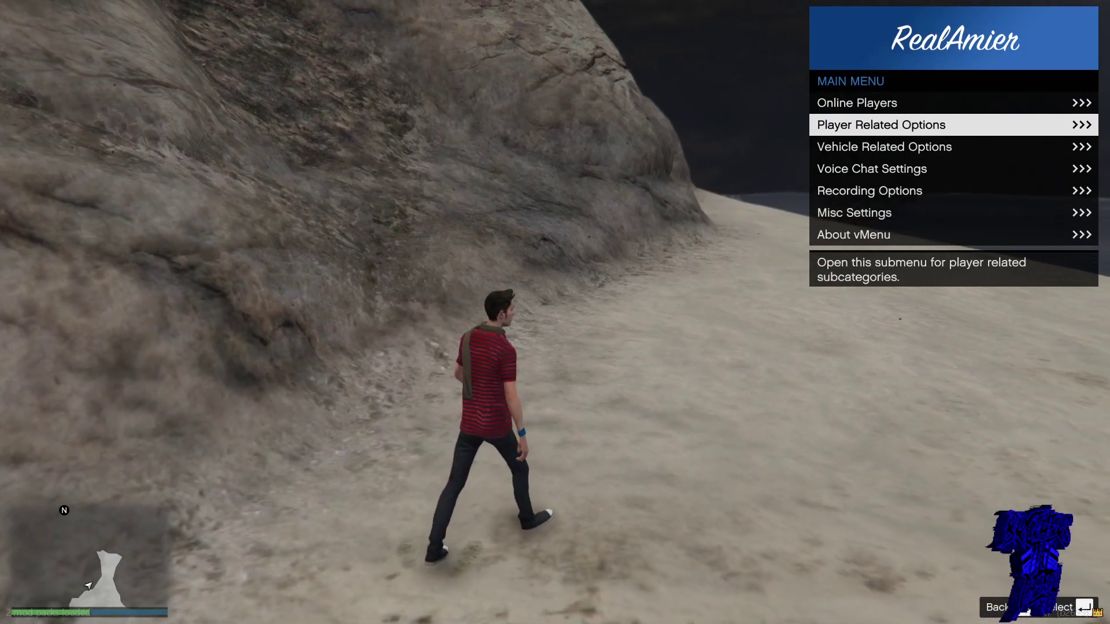
key("Down")
key("Up")
key("Up")
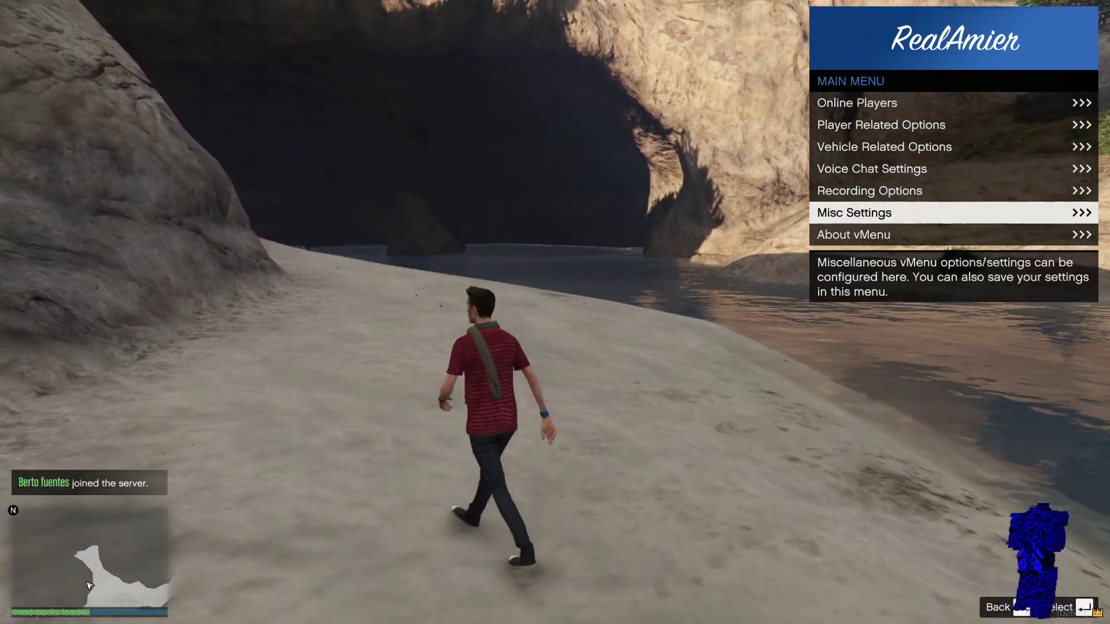
key("Return")
key("Down")
key("Down")
key("Down")
key("Up")
key("Up")
key("Up")
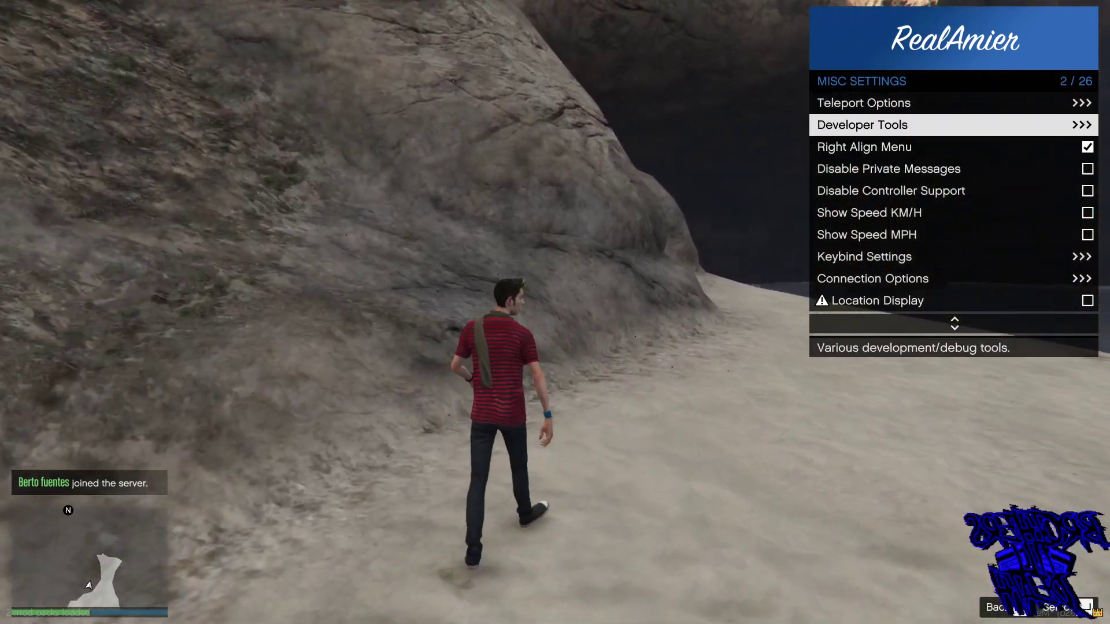
key("Up")
key("Up")
key("Up")
key("Up")
key("Up")
key("Down")
key("Down")
key("Down")
key("Down")
key("Down")
key("Down")
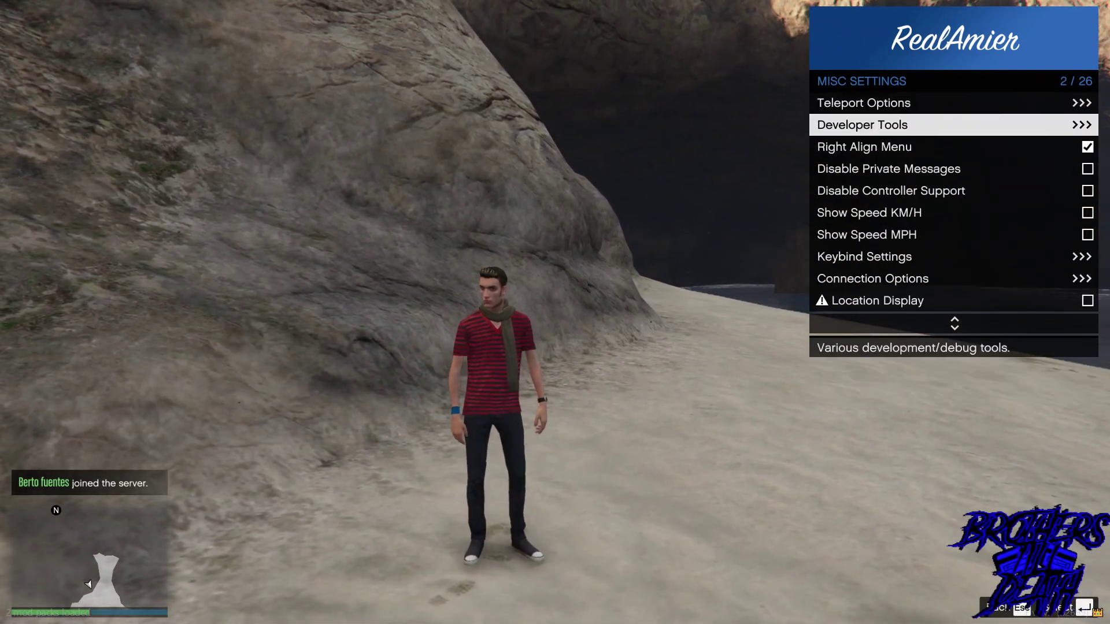
key("Down")
key("Escape")
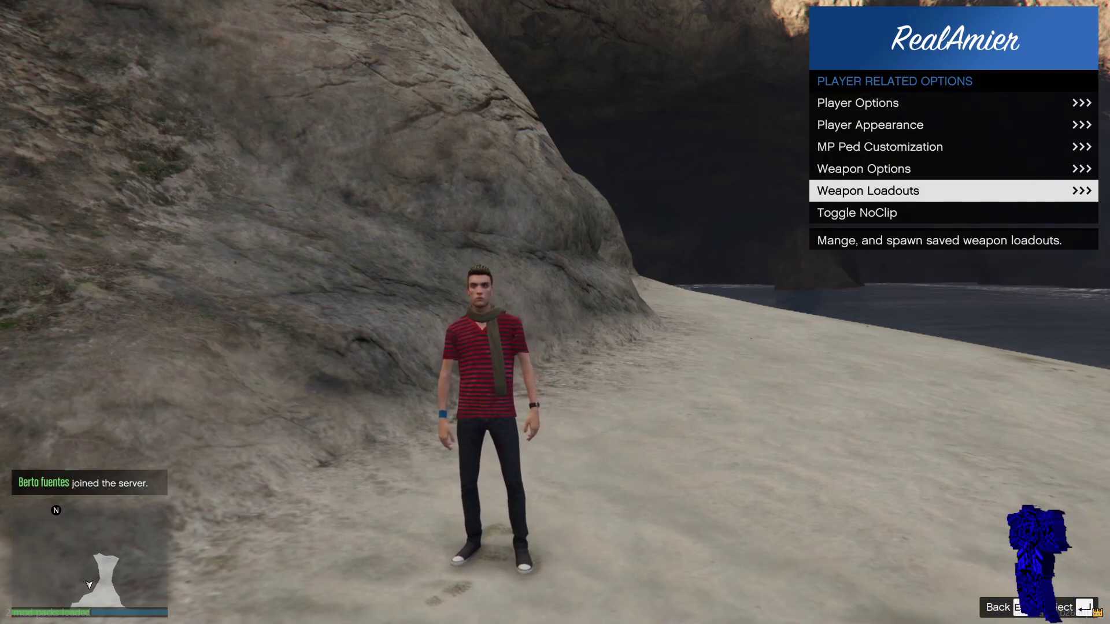
key("Down")
key("Return")
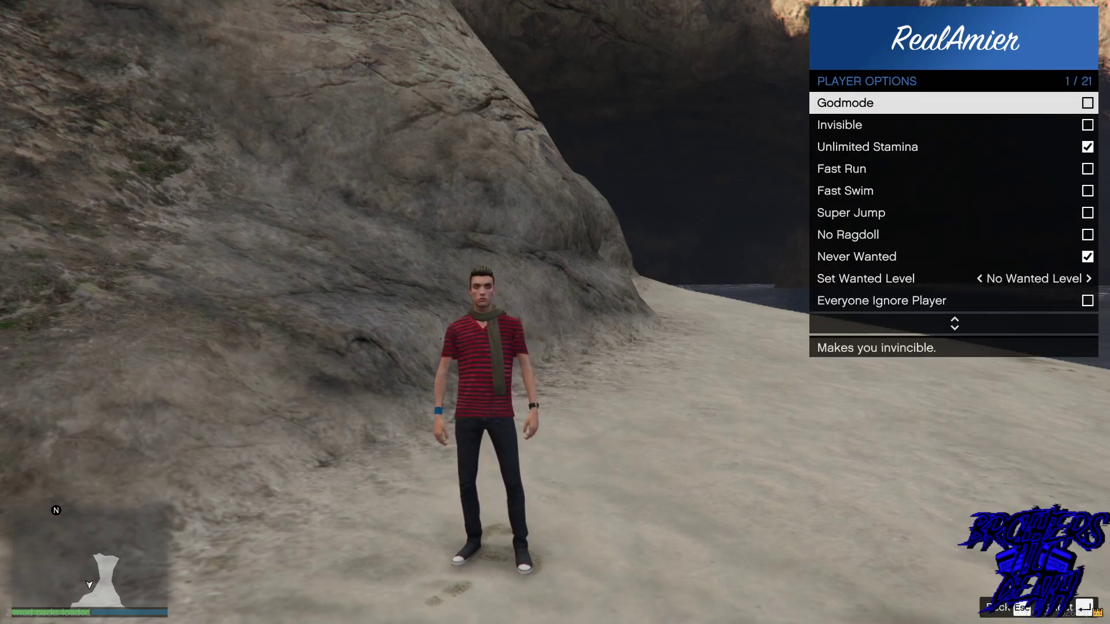
key("Down")
key("Down")
key("Down")
key("Down")
key("Down")
key("Down")
key("Down")
key("Down")
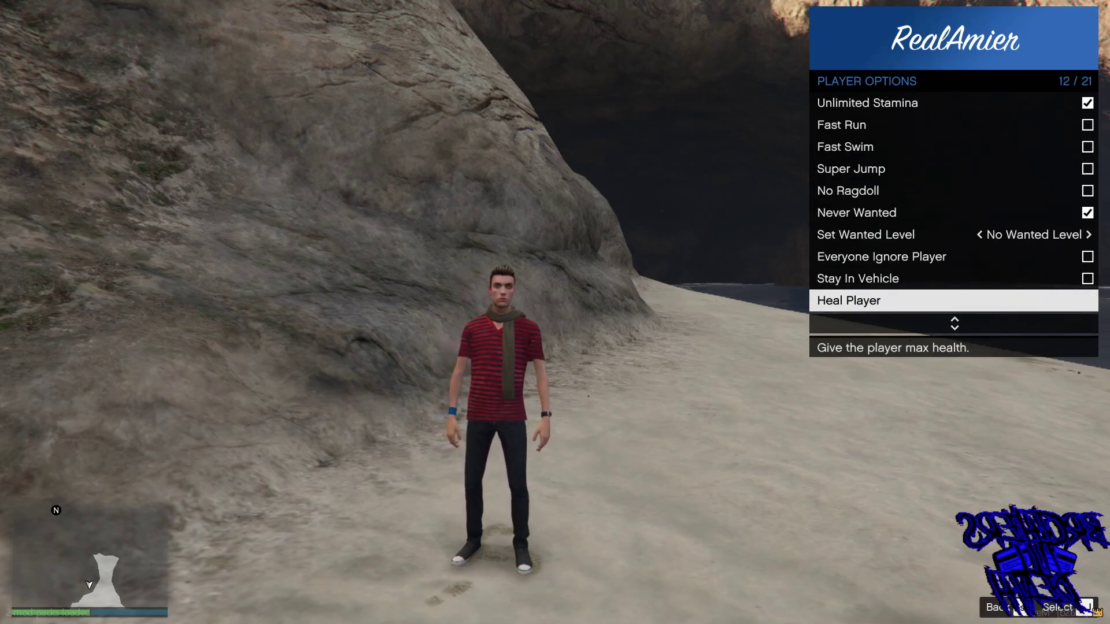
key("Escape")
key("Escape")
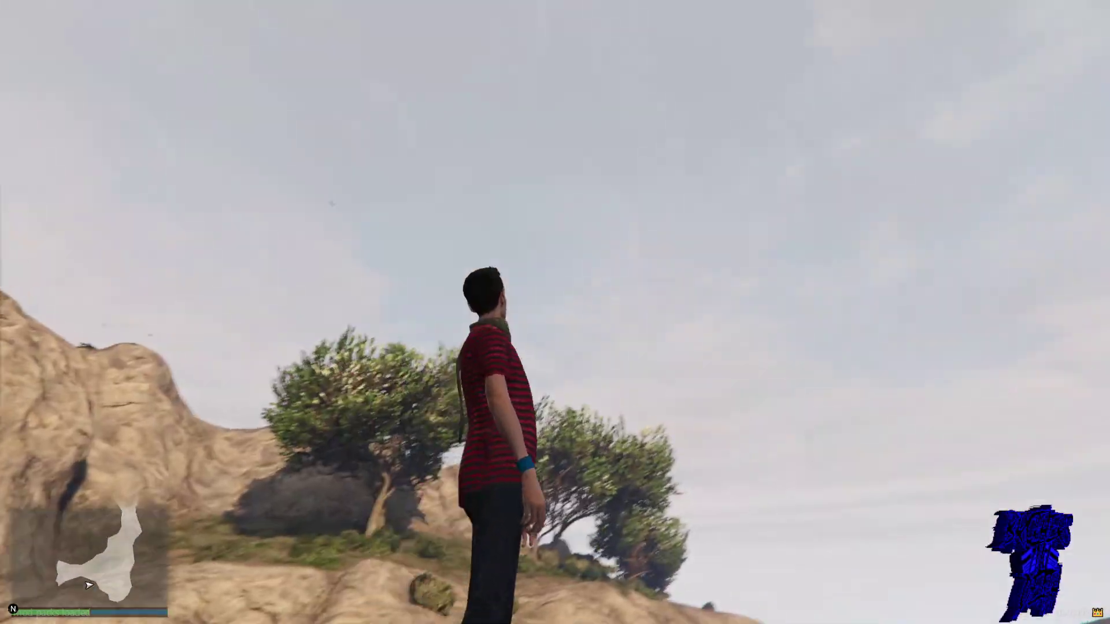
key("w")
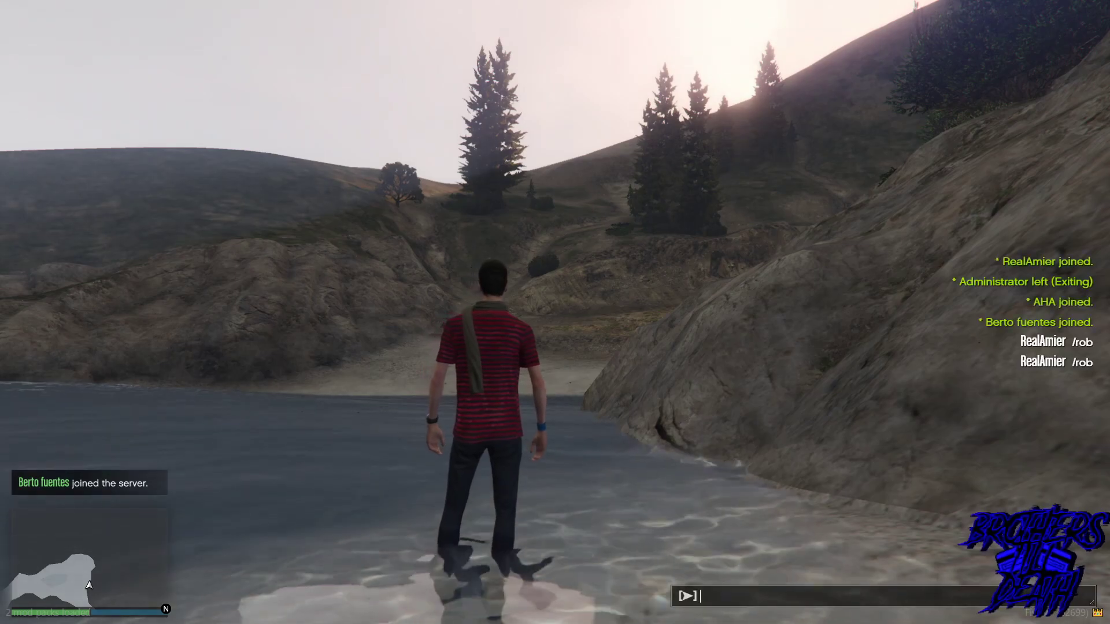
type("/")
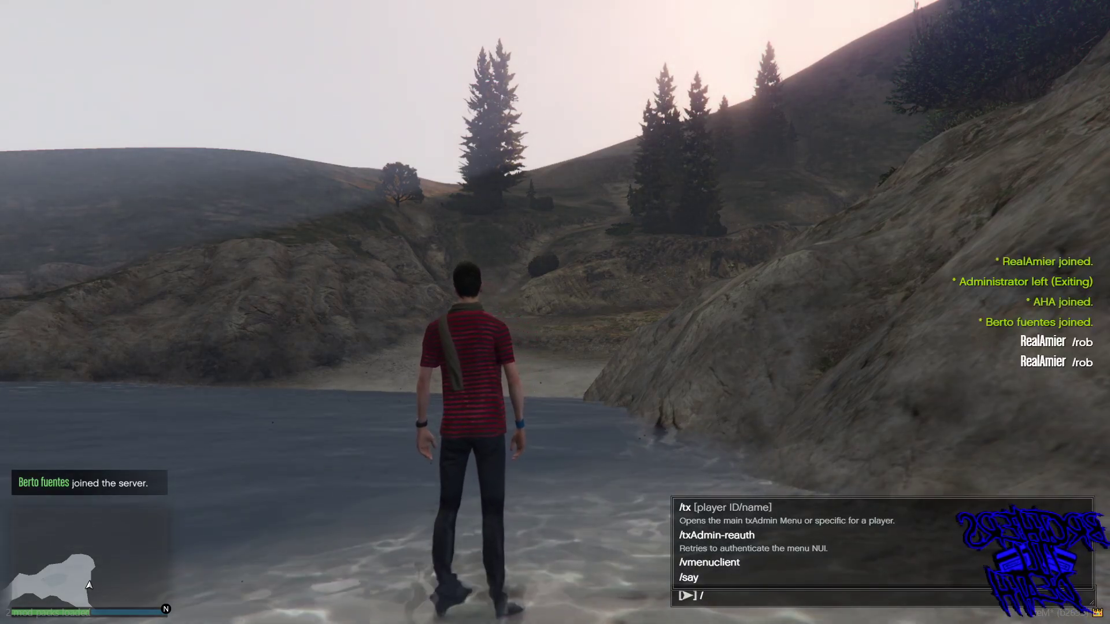
type("t")
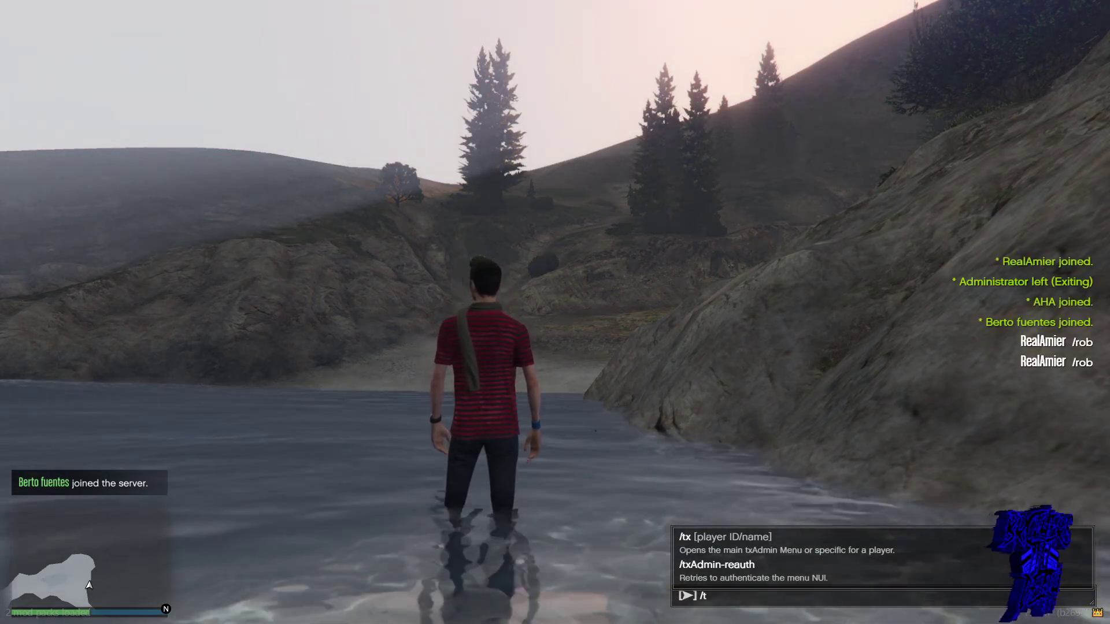
Step: Close the chat box and run 'quit' in the F8 console to leave the game
key("BackSpace")
type("we")
key("BackSpace")
type("a")
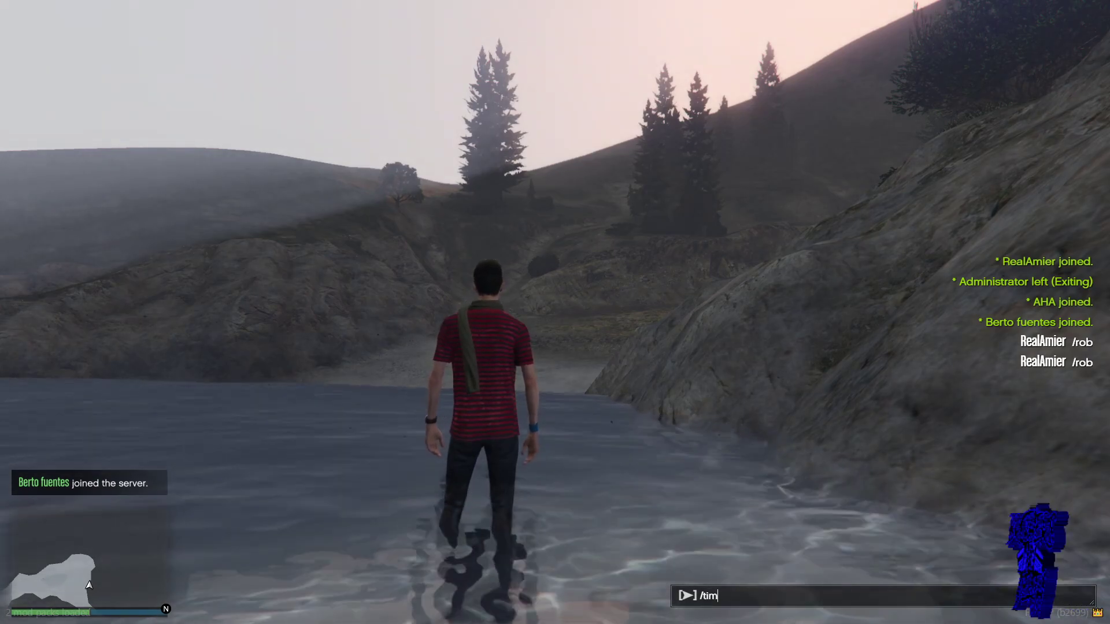
key("Escape")
key("w")
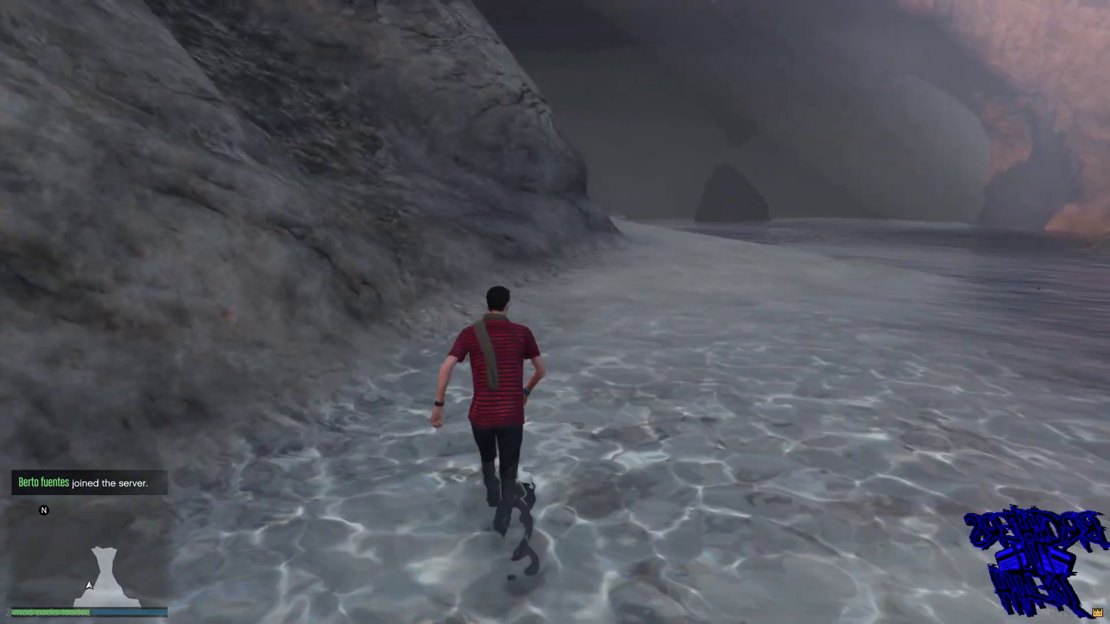
key("F8")
type("quit")
key("Return")
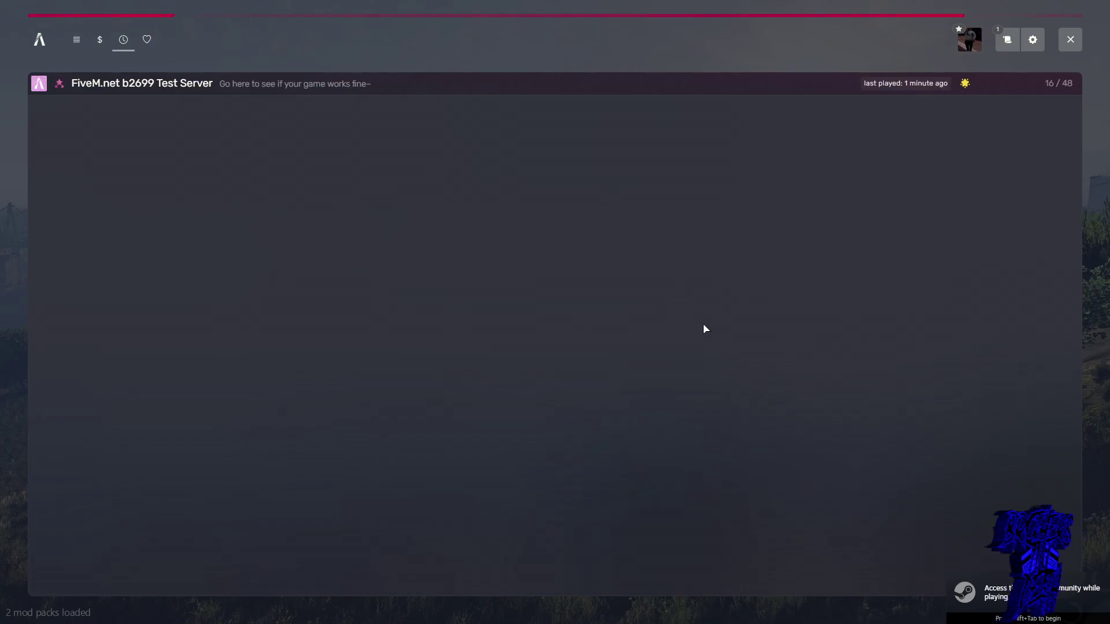
Step: Search the server list for 'vision', check VisionRP, then connect to Vision Photo PR
left_click(38, 39)
left_click(44, 83)
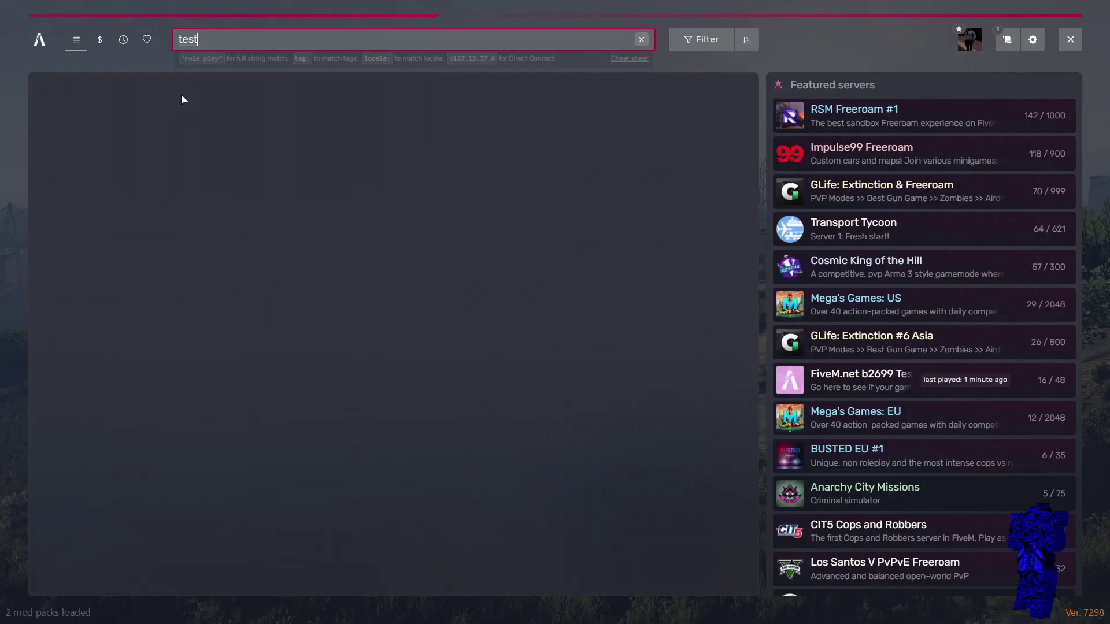
key("ctrl+a")
type("vision")
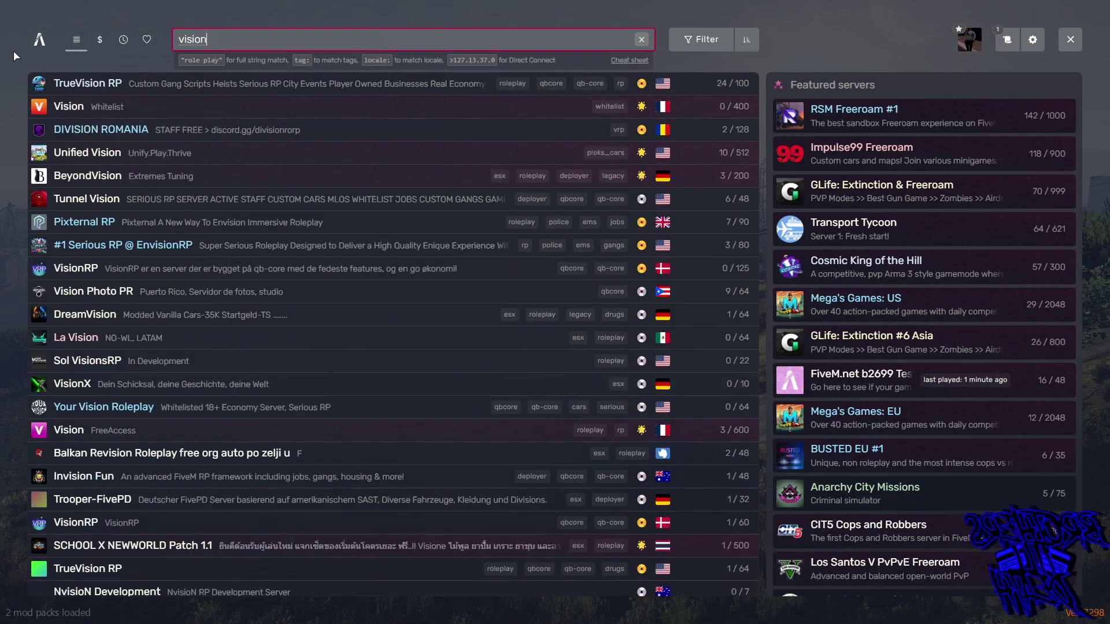
left_click(76, 273)
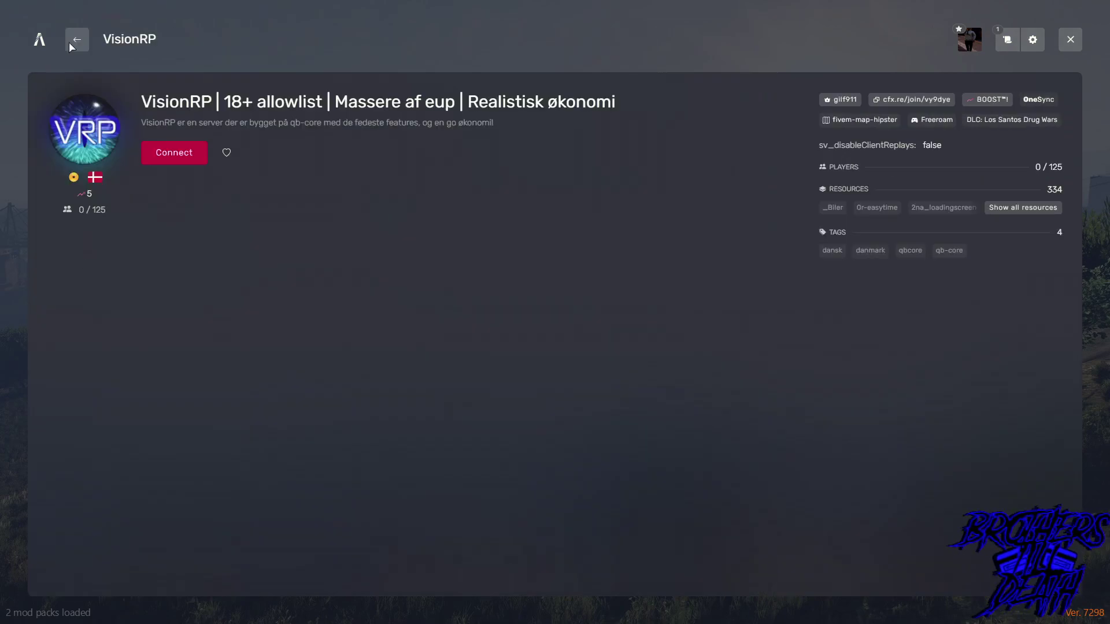
left_click(75, 40)
left_click(78, 293)
left_click(173, 206)
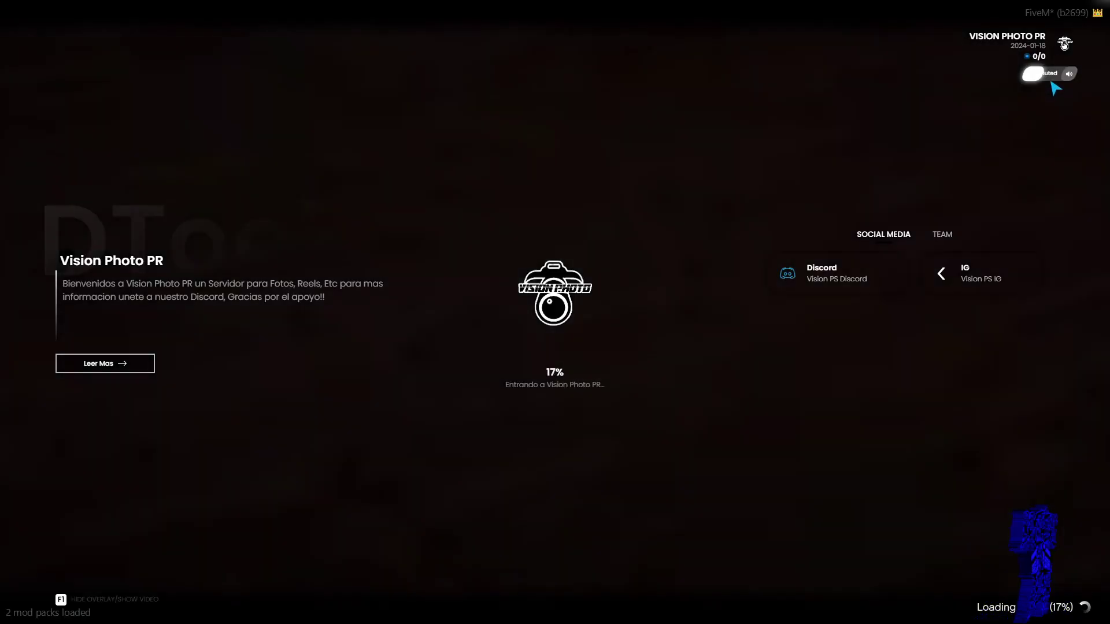
Step: Unmute the loading-screen audio while the server loads
left_click(1051, 80)
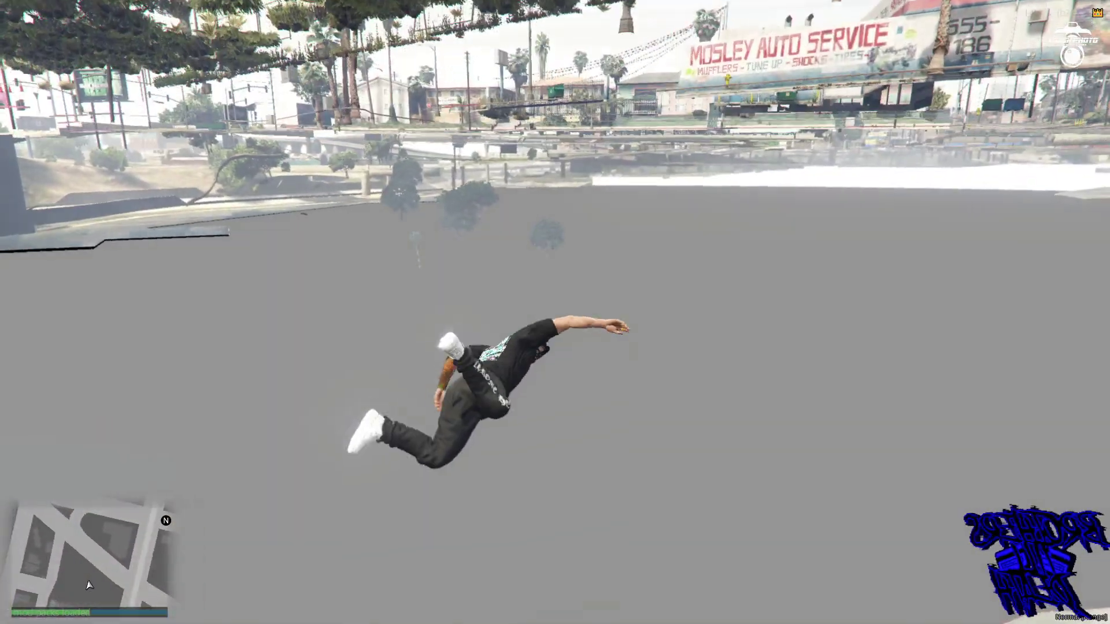
Step: Teleport via the Vision Photo menu, then advance Change Time two hours toward night
key("F1")
key("Down")
key("Return")
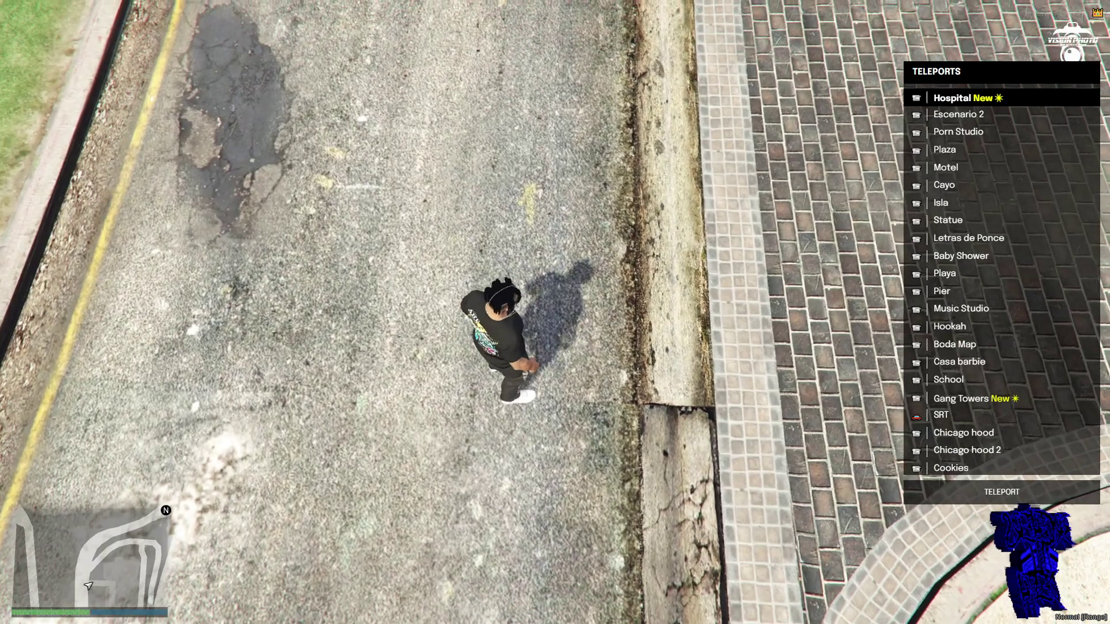
key("BackSpace")
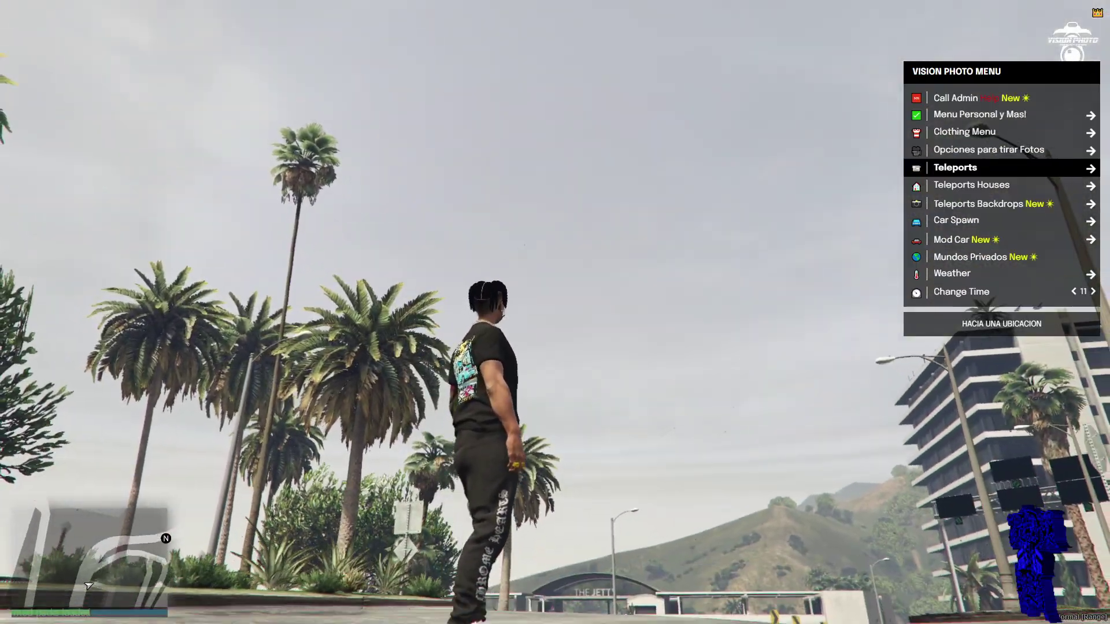
key("Up")
key("Up")
key("Up")
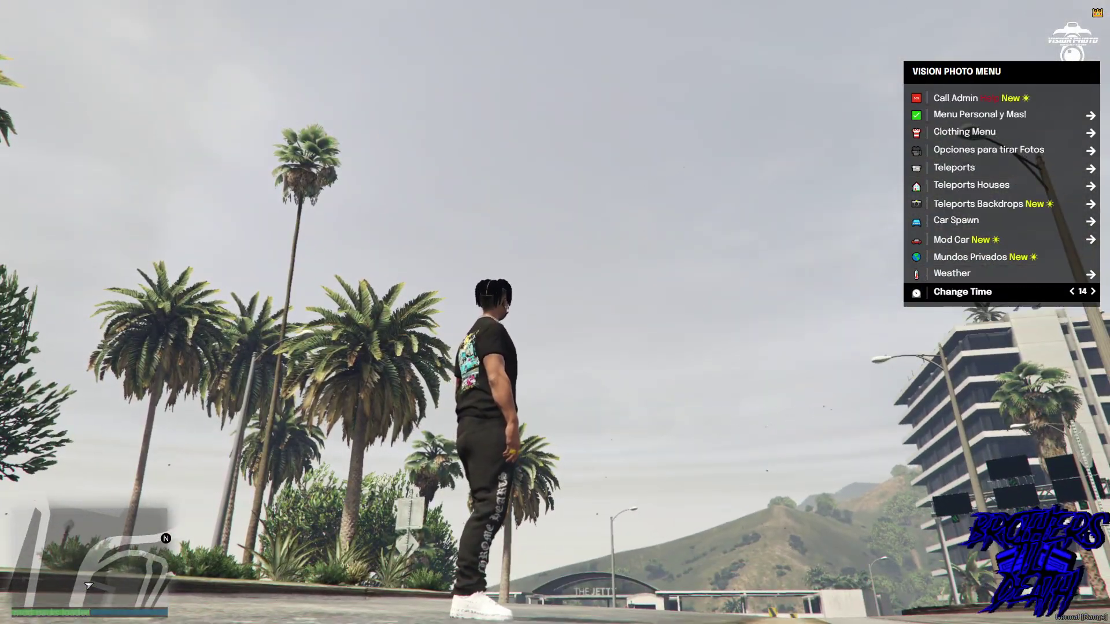
key("Right")
key("Right")
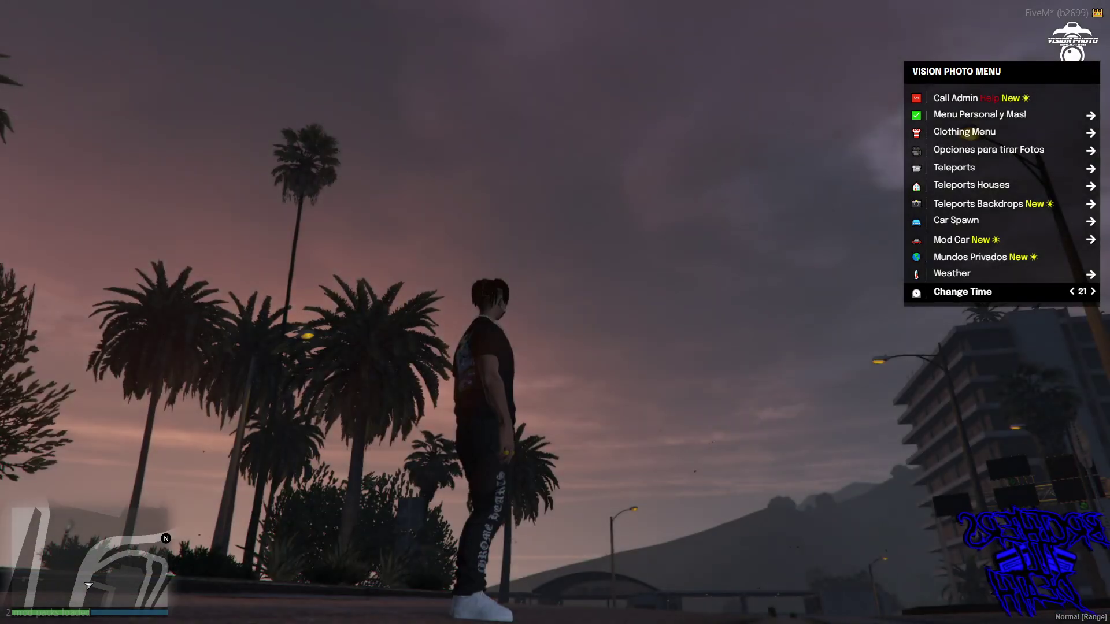
key("Right")
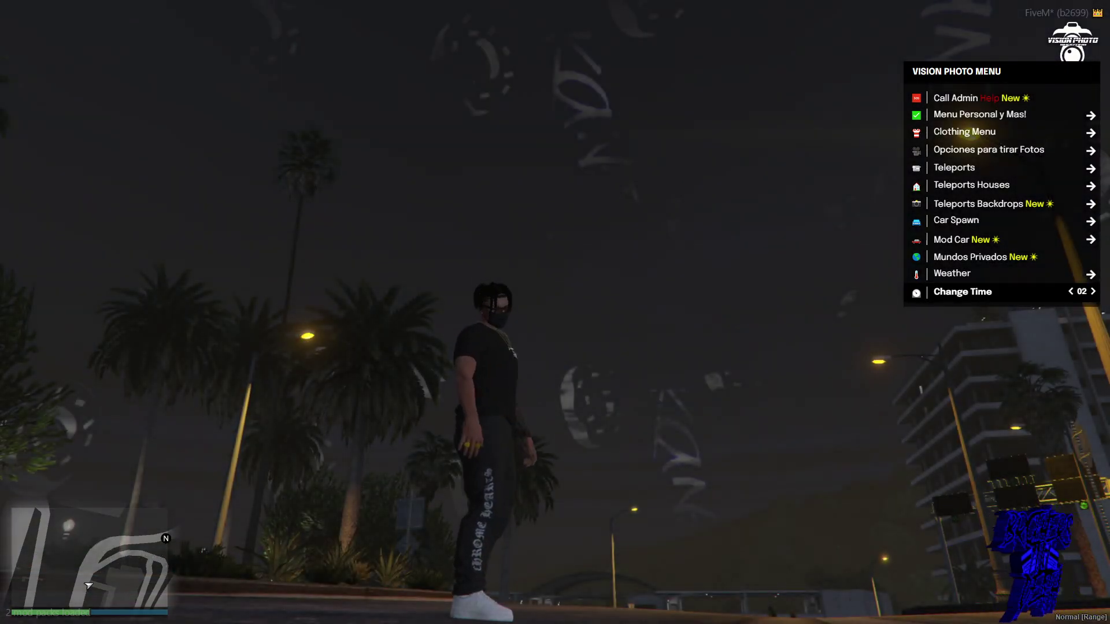
Step: Set the clock to midnight (00), view the Weather options, and close the menu
key("Left")
key("Left")
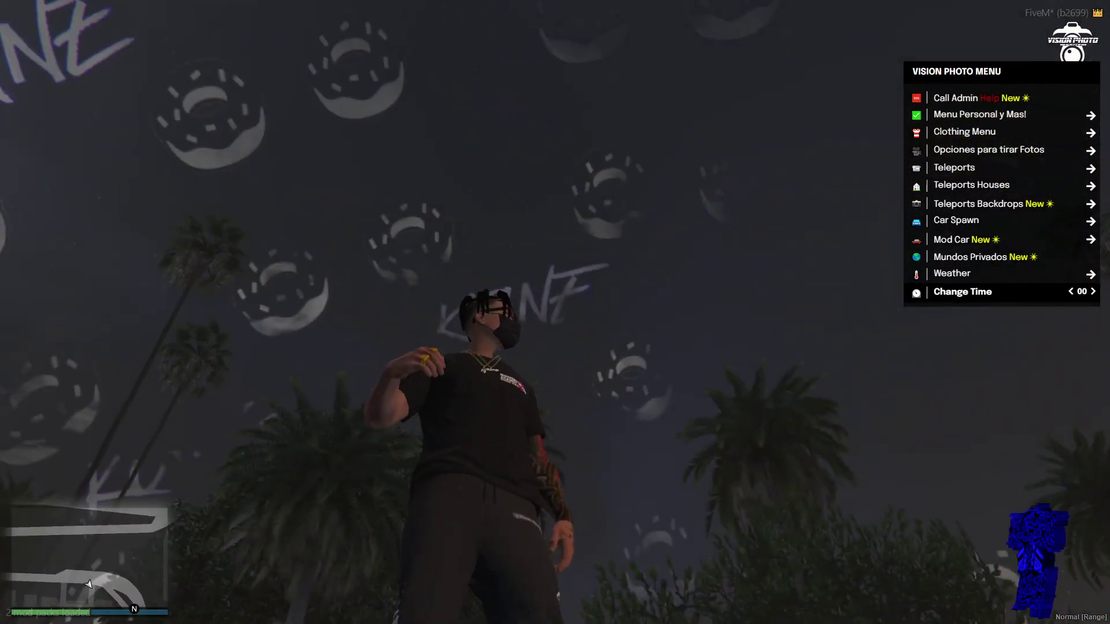
key("Up")
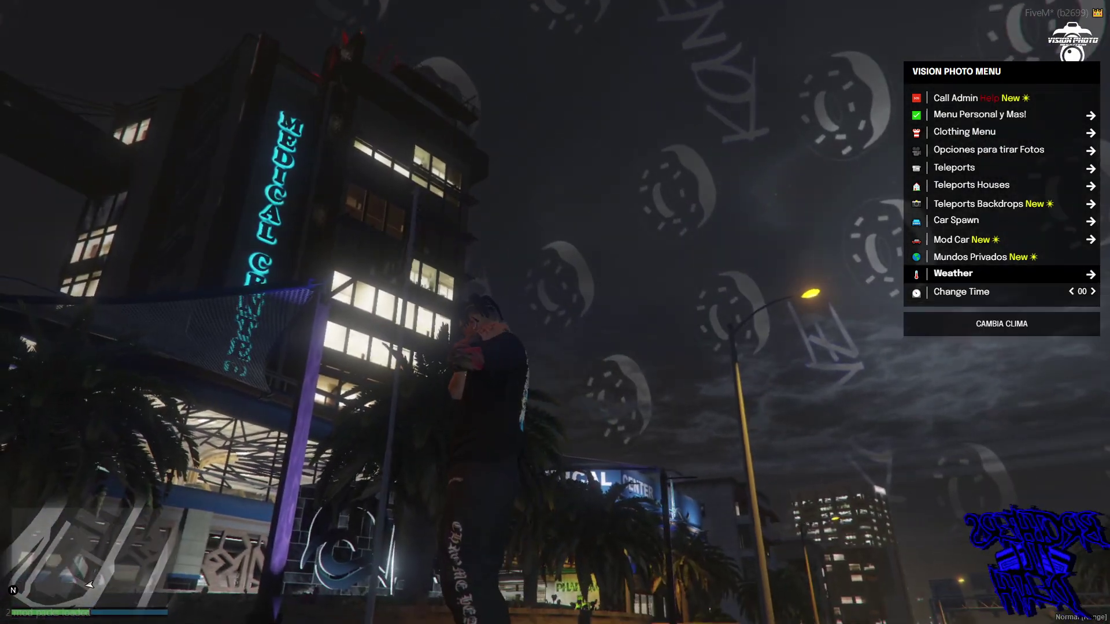
key("Return")
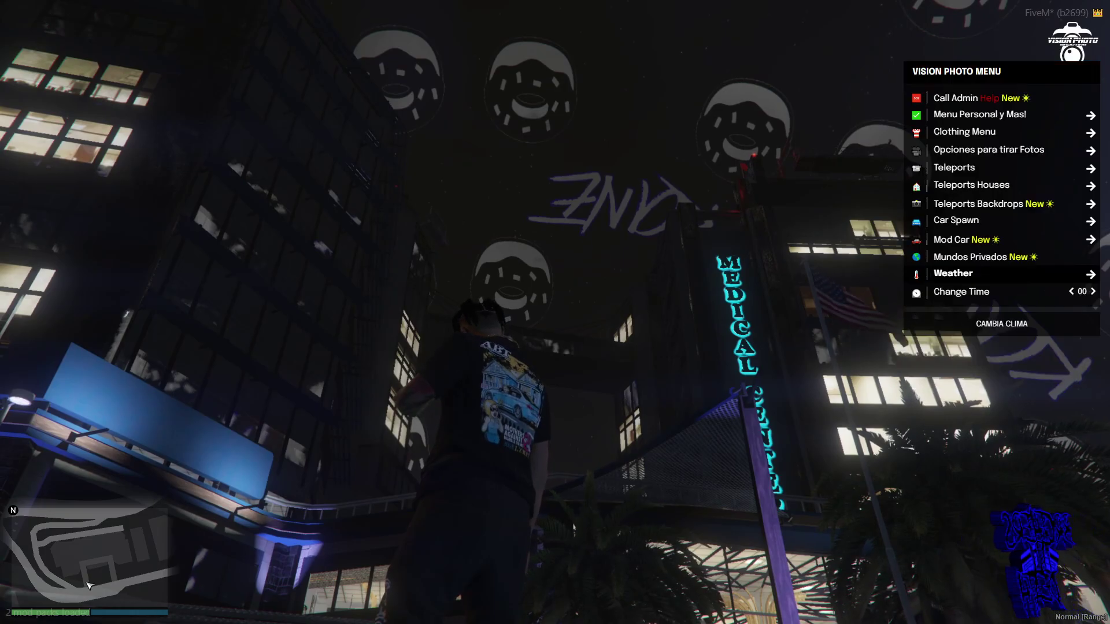
key("BackSpace")
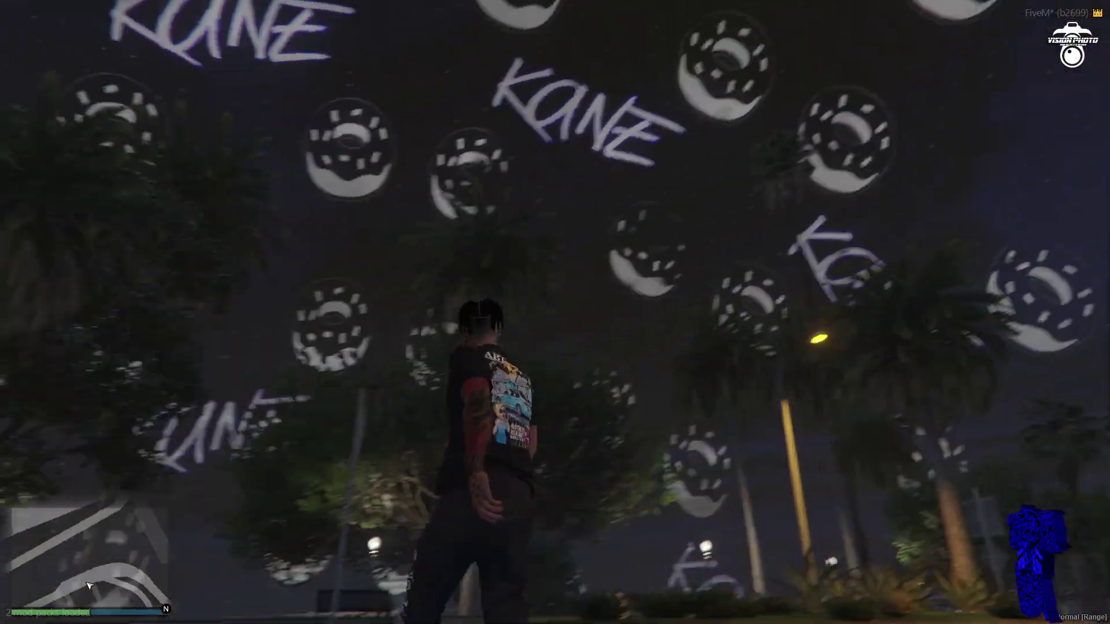
Step: Spawn a Combat Pistol from the Weapon Spawner
key("w")
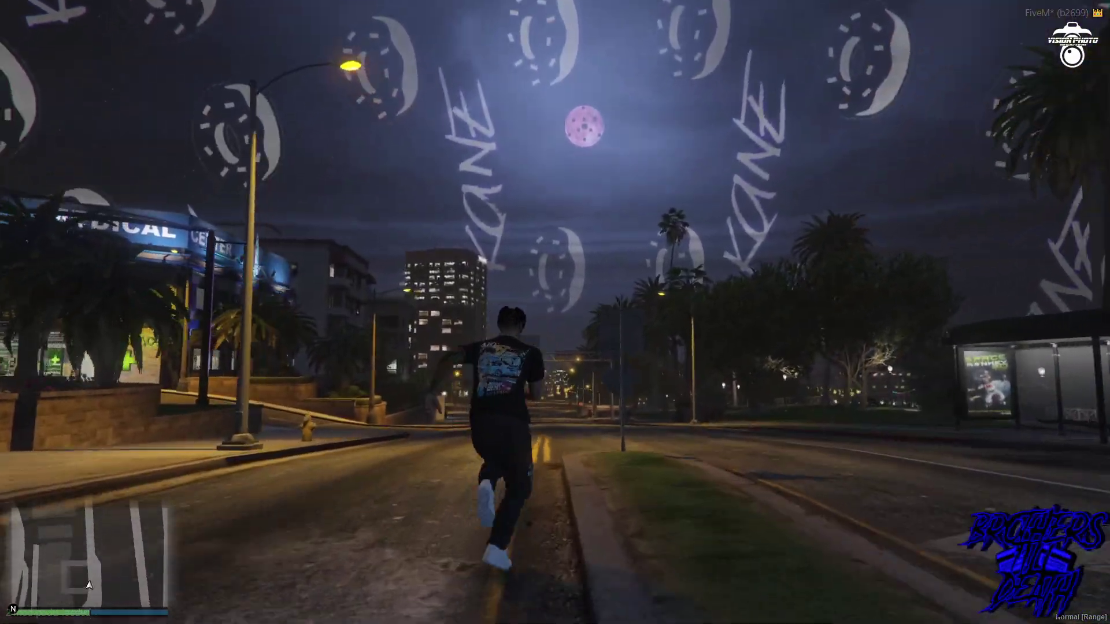
key("m")
key("Down")
key("Up")
key("Return")
key("Down")
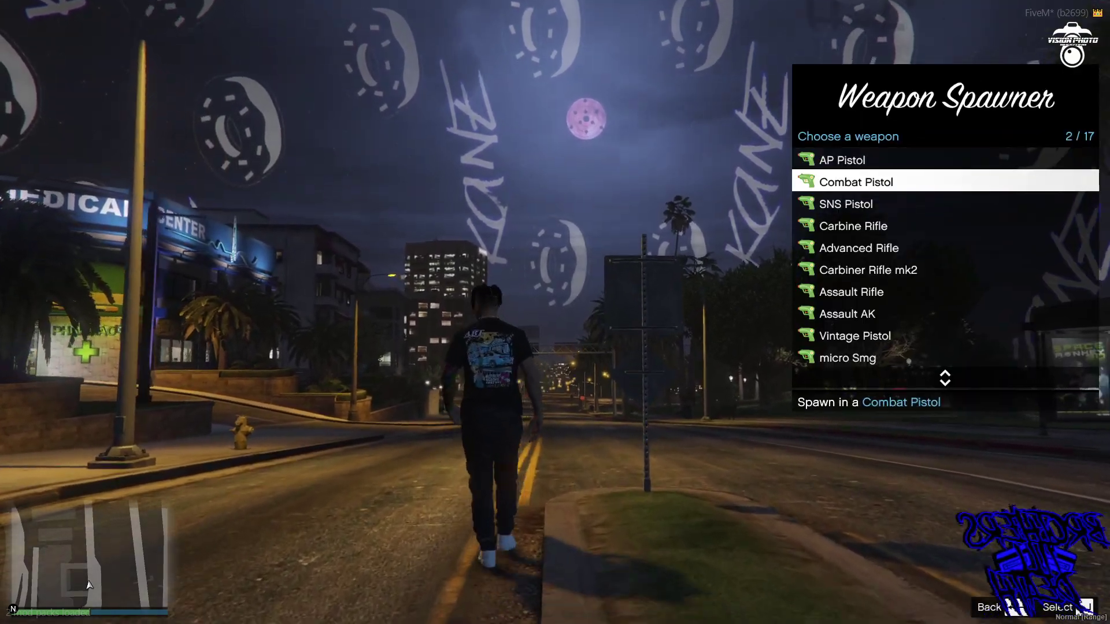
key("BackSpace")
key("BackSpace")
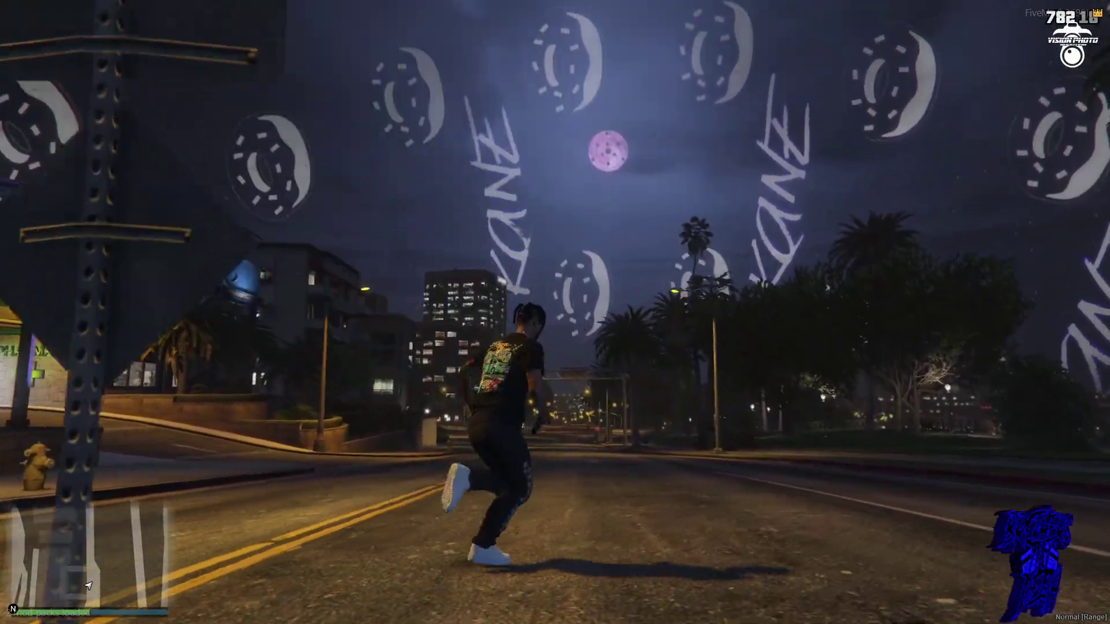
Step: Aim the pistol and walk along the street beneath the KANE donut sky
right_click(555, 313)
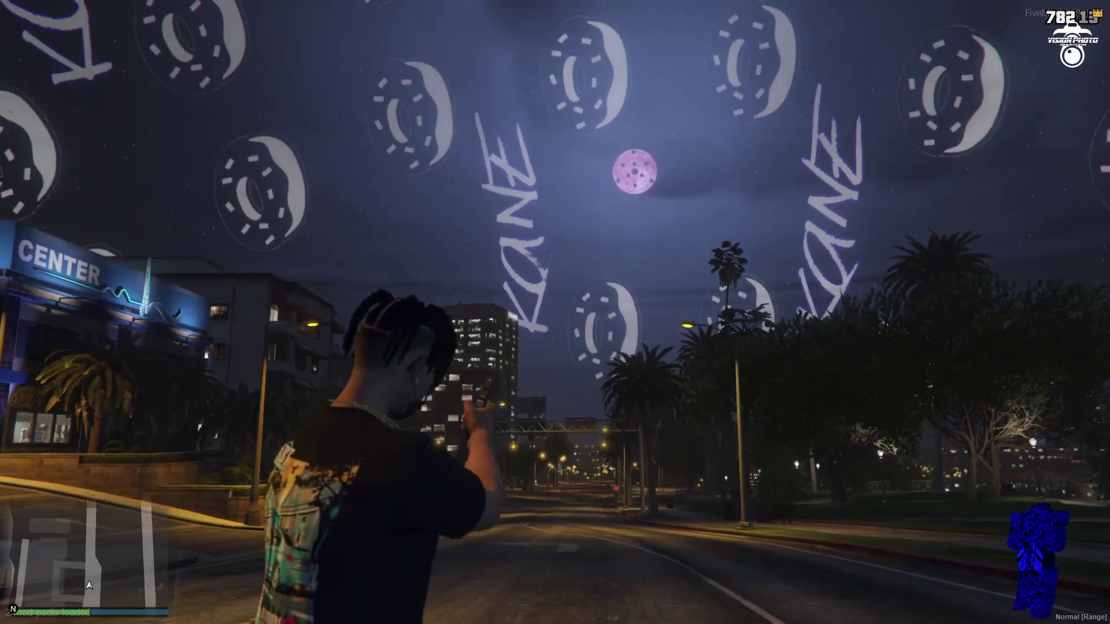
key("w")
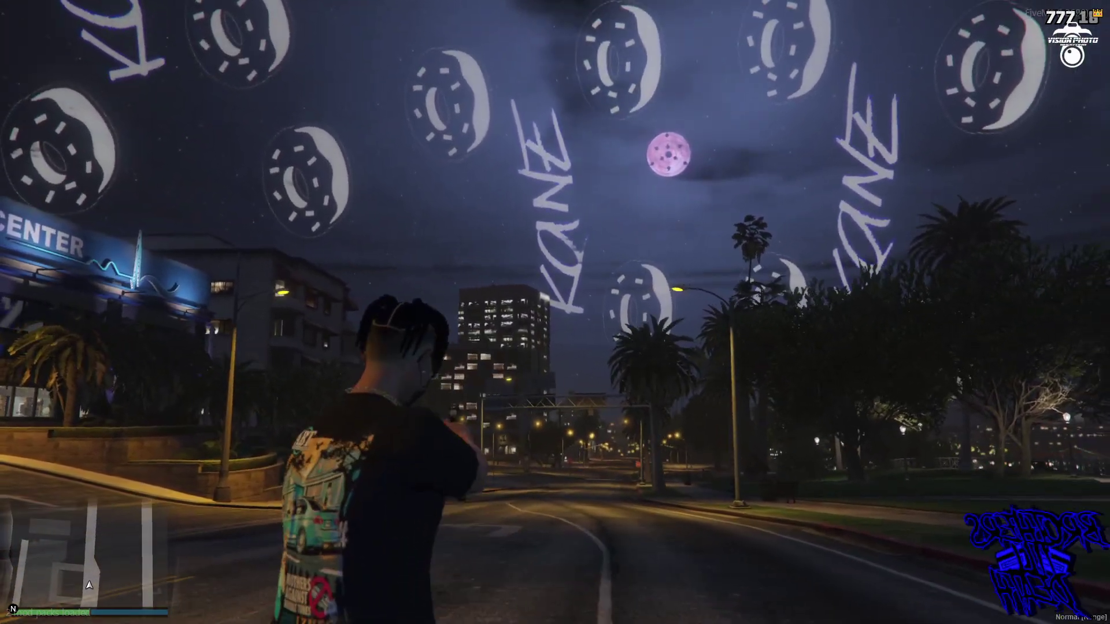
scroll(555, 312, "down", 1)
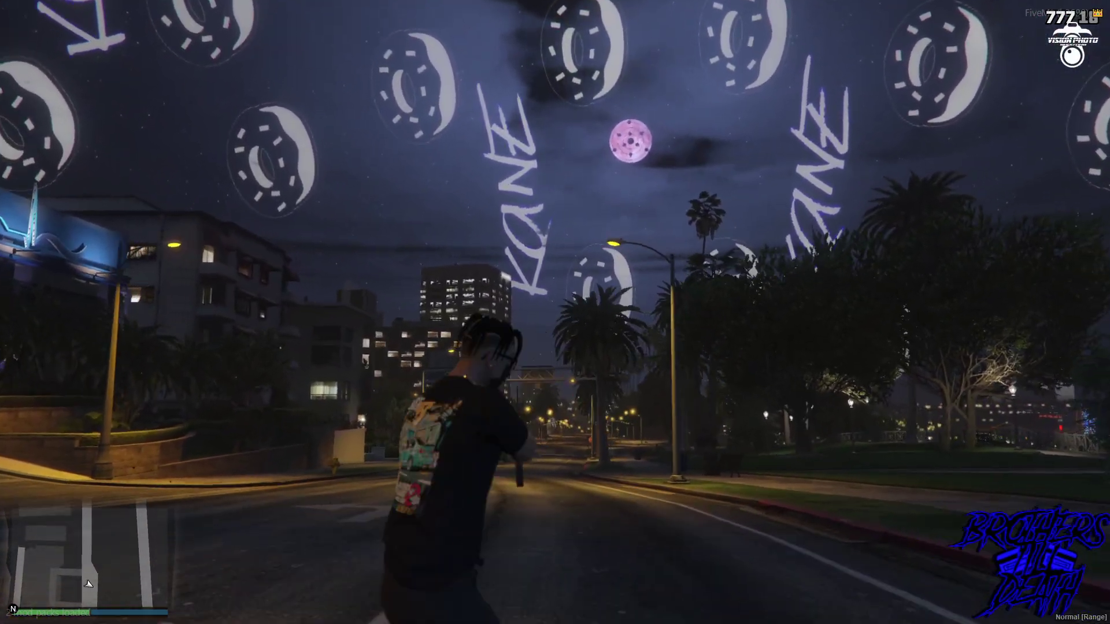
key("s")
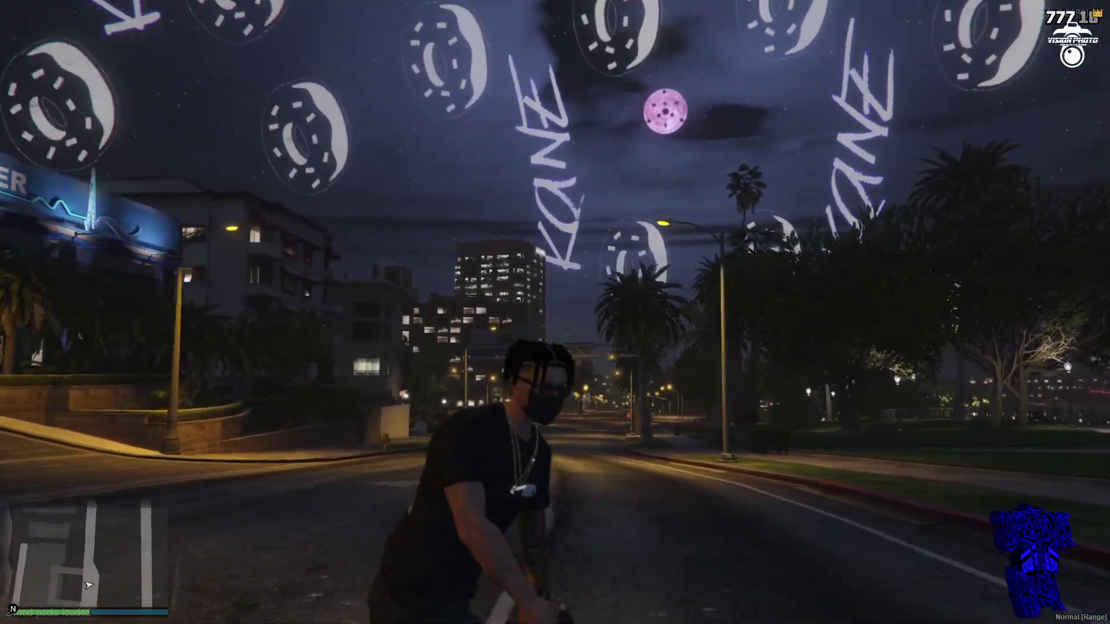
key("w")
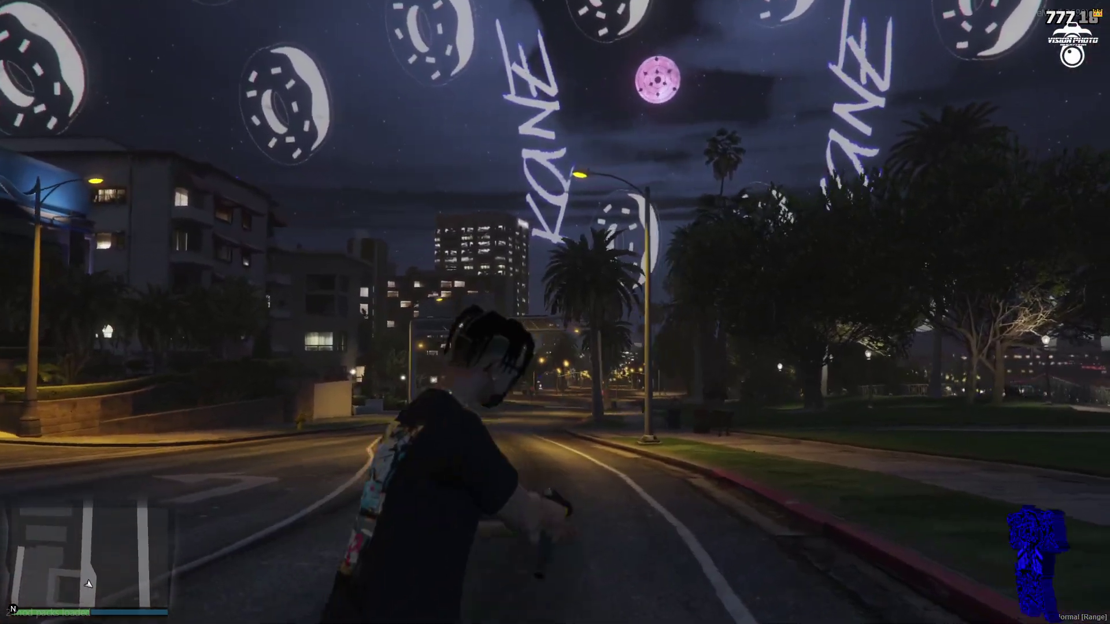